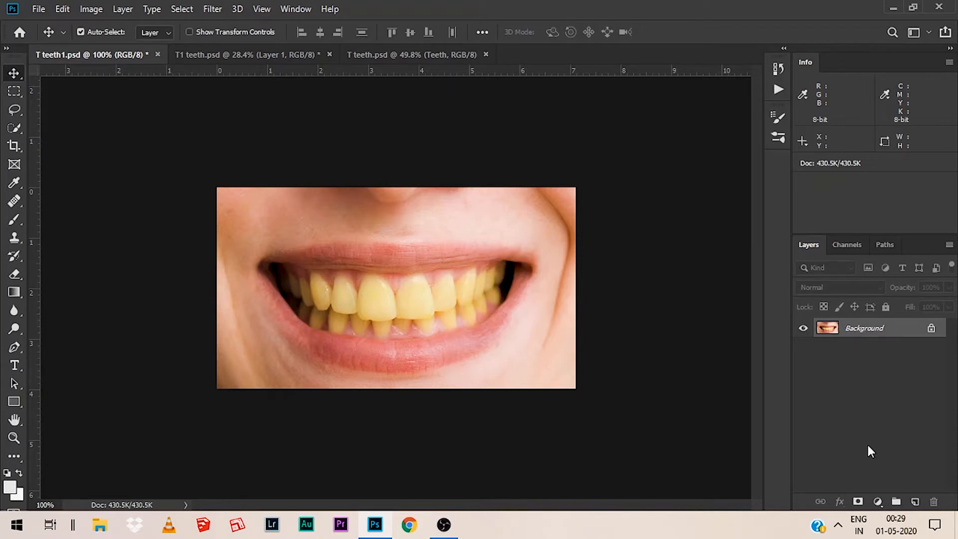
Add a Vibrance adjustment layer above the Background with Vibrance -46 and Saturation -5.
click(878, 501)
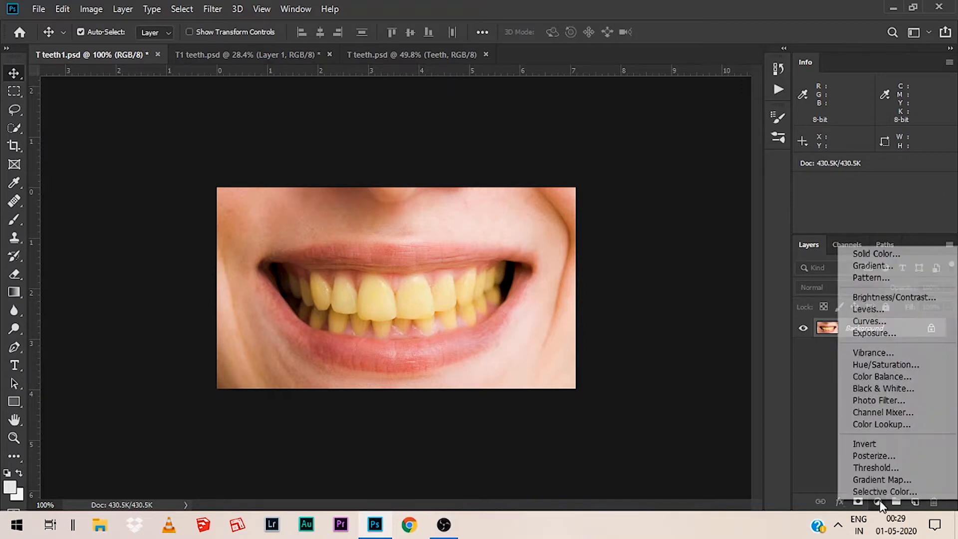
click(887, 351)
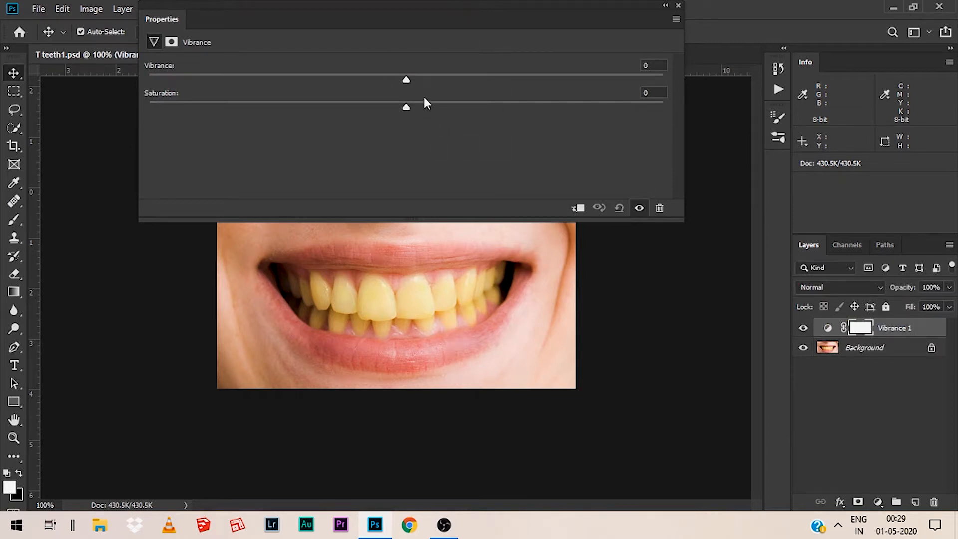
click(678, 6)
click(296, 9)
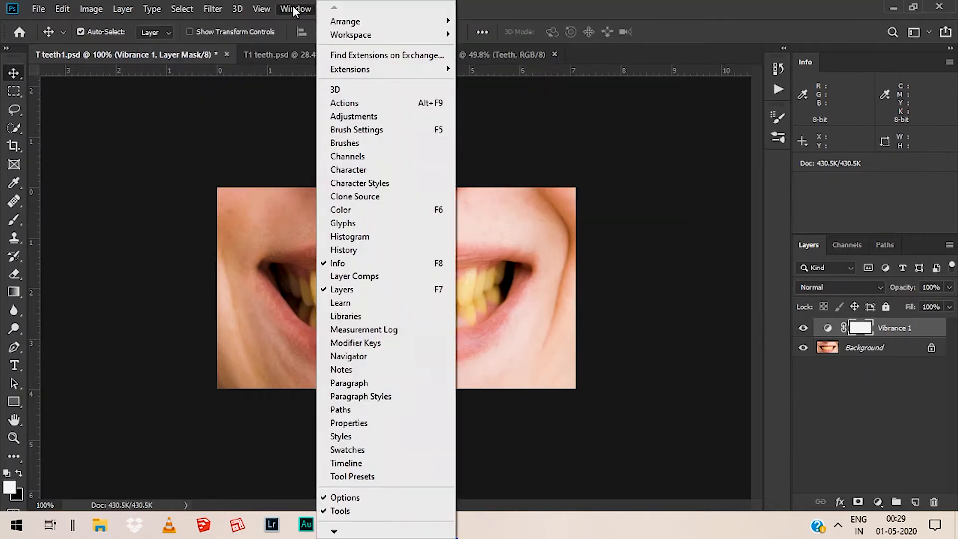
click(356, 423)
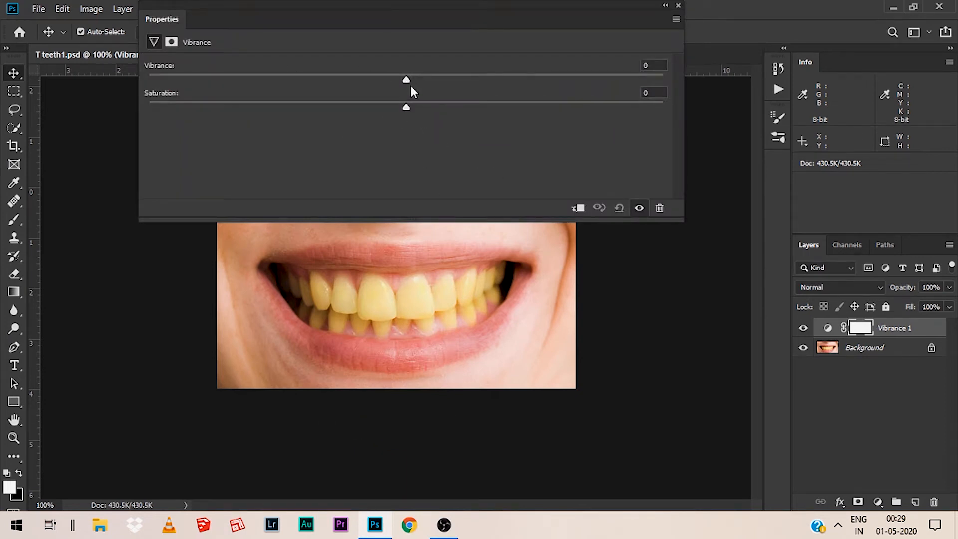
drag(405, 79, 288, 80)
drag(406, 109, 396, 109)
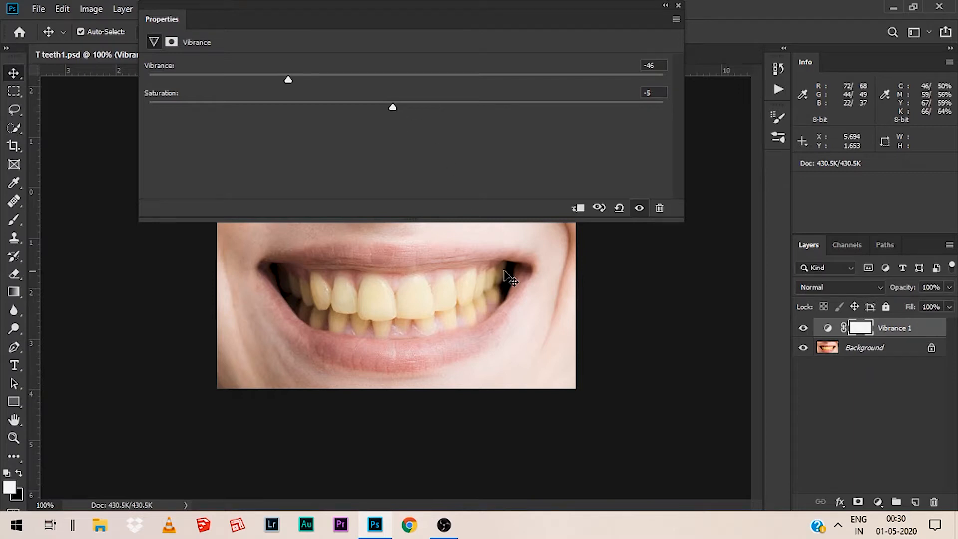
Compare the photo with the Vibrance layer hidden and shown, and review the layer's settings.
click(678, 6)
click(802, 328)
click(803, 328)
click(802, 328)
click(803, 329)
double_click(823, 331)
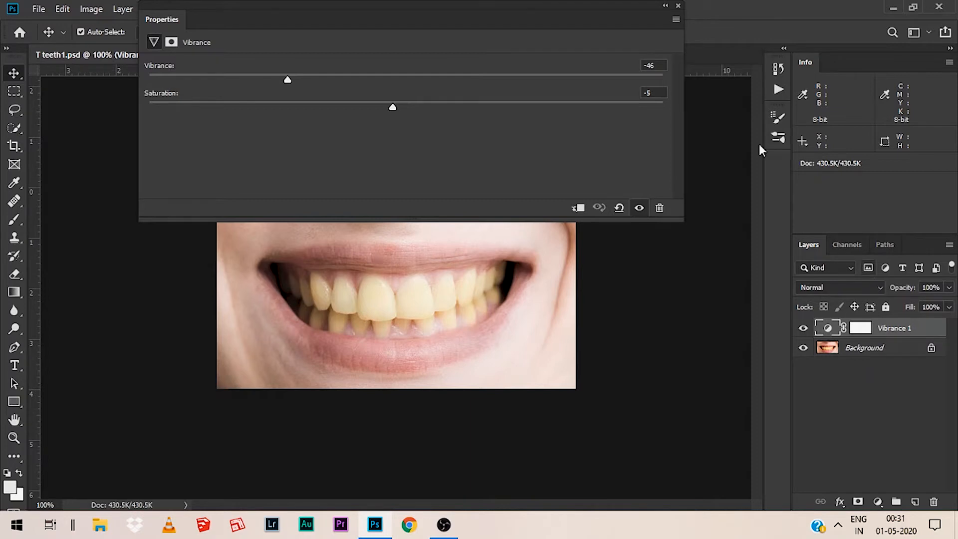
click(678, 6)
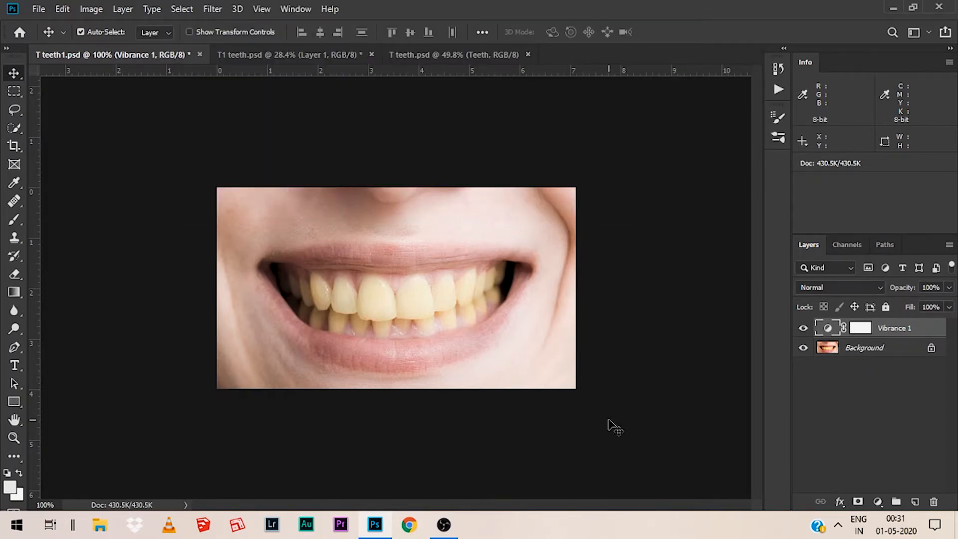
click(803, 328)
click(803, 328)
Invert the Vibrance layer's mask to black and paint white over the upper front teeth with a 30 px soft brush.
click(860, 329)
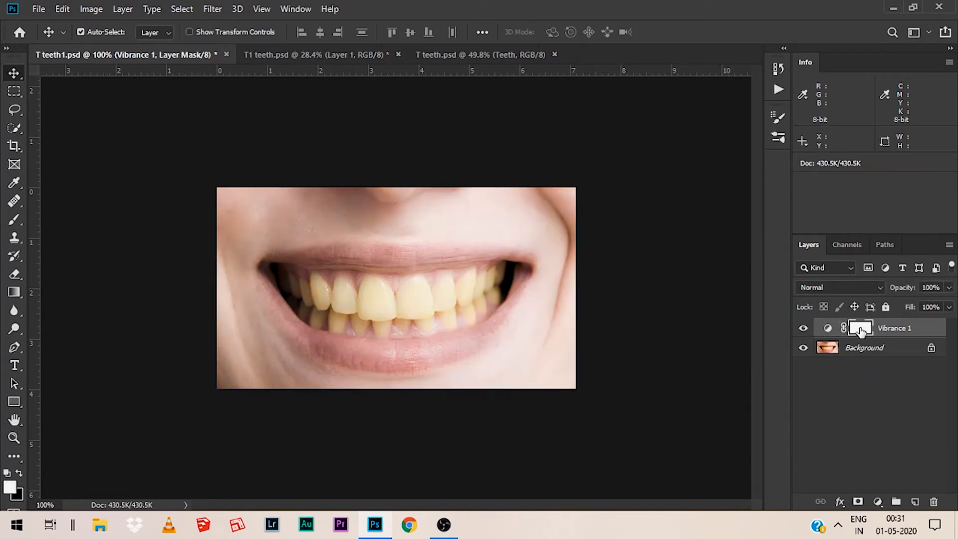
key(ctrl+i)
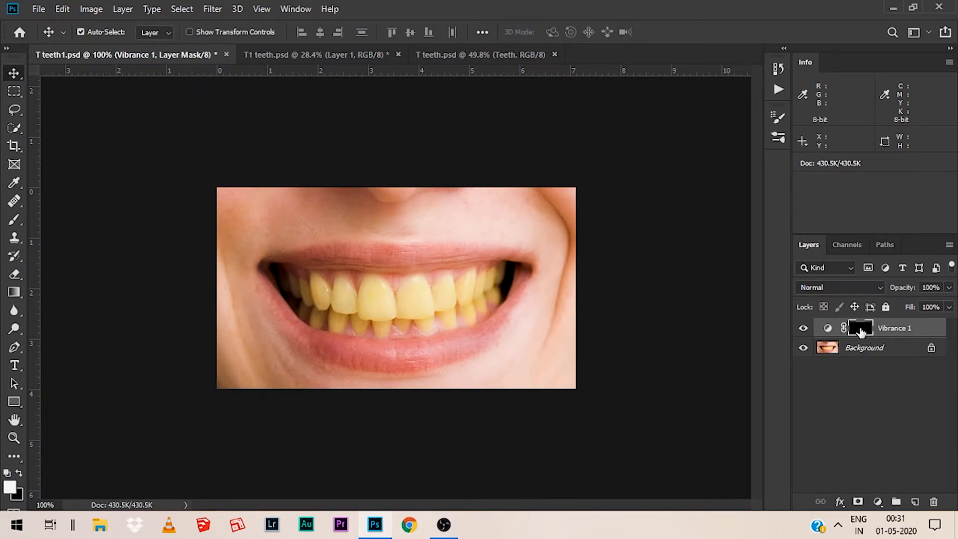
key(b)
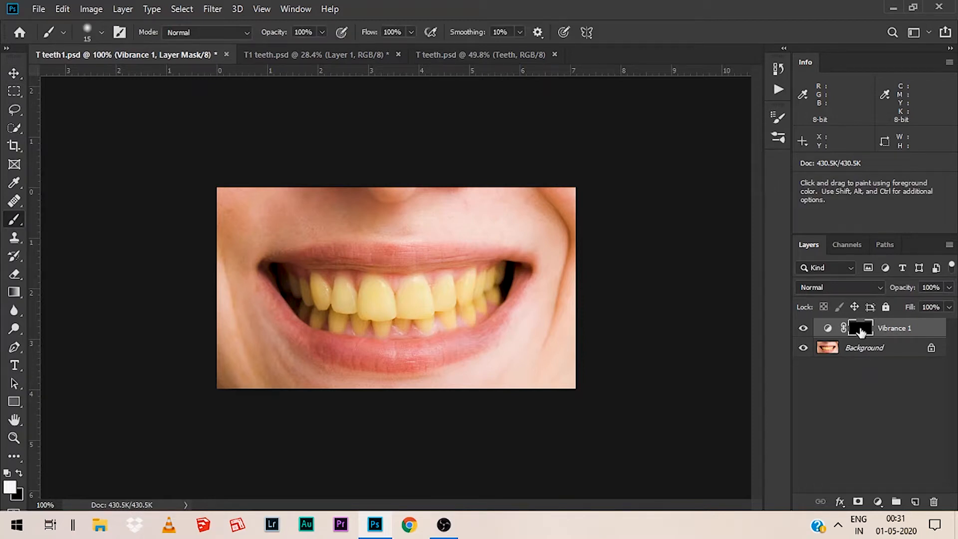
key(bracketright)
key(bracketright)
key(ctrl+plus)
mouse_move(349, 277)
mouse_down()
mouse_move(338, 323)
mouse_move(334, 292)
mouse_move(340, 317)
mouse_move(331, 323)
mouse_move(343, 336)
mouse_move(377, 332)
mouse_move(362, 315)
mouse_move(382, 327)
mouse_move(358, 290)
mouse_move(388, 333)
mouse_move(342, 334)
mouse_move(355, 341)
mouse_move(328, 332)
mouse_move(377, 343)
mouse_move(353, 326)
mouse_move(428, 323)
mouse_move(342, 333)
mouse_move(424, 329)
mouse_move(408, 315)
mouse_move(433, 284)
mouse_move(469, 329)
mouse_move(420, 337)
mouse_move(451, 338)
mouse_move(427, 331)
mouse_move(432, 309)
mouse_move(455, 308)
mouse_move(479, 325)
mouse_move(501, 275)
mouse_move(507, 304)
mouse_move(490, 305)
mouse_move(482, 321)
mouse_move(532, 293)
mouse_move(491, 289)
mouse_move(466, 269)
mouse_move(514, 316)
mouse_move(462, 313)
mouse_up()
Paint black on the Vibrance mask to remove the effect from the gums above the upper front teeth.
key(h)
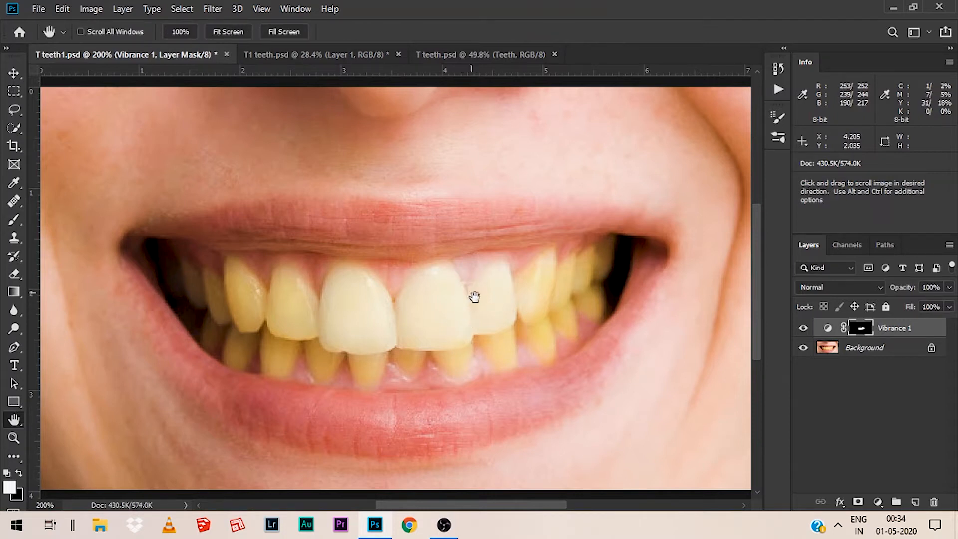
key(b)
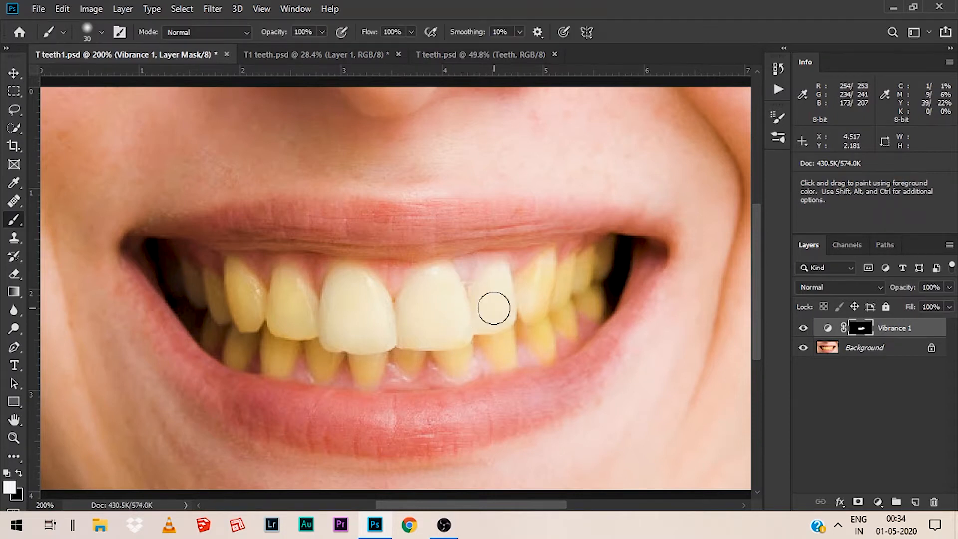
key(x)
mouse_move(456, 250)
mouse_down()
mouse_move(474, 276)
mouse_move(487, 262)
mouse_up()
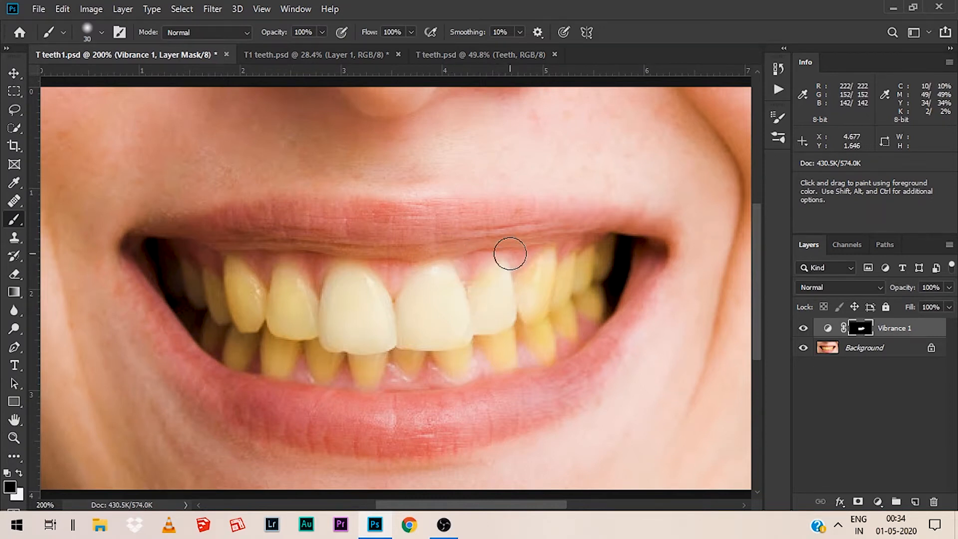
Paint white over the remaining upper and lower teeth on the Vibrance mask, reducing the brush size to 15 px.
key(x)
mouse_move(506, 283)
mouse_down()
mouse_move(489, 294)
mouse_move(507, 293)
mouse_move(503, 307)
mouse_move(487, 314)
mouse_move(542, 300)
mouse_move(535, 278)
mouse_move(542, 287)
mouse_move(548, 272)
mouse_move(565, 289)
mouse_move(610, 258)
mouse_move(587, 295)
mouse_move(538, 316)
mouse_up()
key(bracketleft)
key(bracketleft)
key(bracketleft)
mouse_move(506, 364)
mouse_down()
mouse_move(440, 349)
mouse_move(466, 355)
mouse_move(413, 362)
mouse_move(397, 347)
mouse_move(358, 368)
mouse_move(327, 368)
mouse_move(296, 292)
mouse_move(277, 301)
mouse_move(299, 336)
mouse_move(267, 339)
mouse_move(287, 359)
mouse_move(281, 368)
mouse_move(234, 263)
mouse_move(244, 321)
mouse_move(207, 281)
mouse_move(191, 292)
mouse_move(160, 260)
mouse_move(218, 314)
mouse_move(212, 321)
mouse_move(231, 326)
mouse_move(242, 358)
mouse_move(487, 341)
mouse_move(490, 329)
mouse_move(569, 333)
mouse_move(552, 299)
mouse_move(577, 315)
mouse_move(579, 293)
mouse_move(600, 299)
mouse_move(569, 304)
mouse_move(558, 340)
mouse_move(528, 284)
mouse_up()
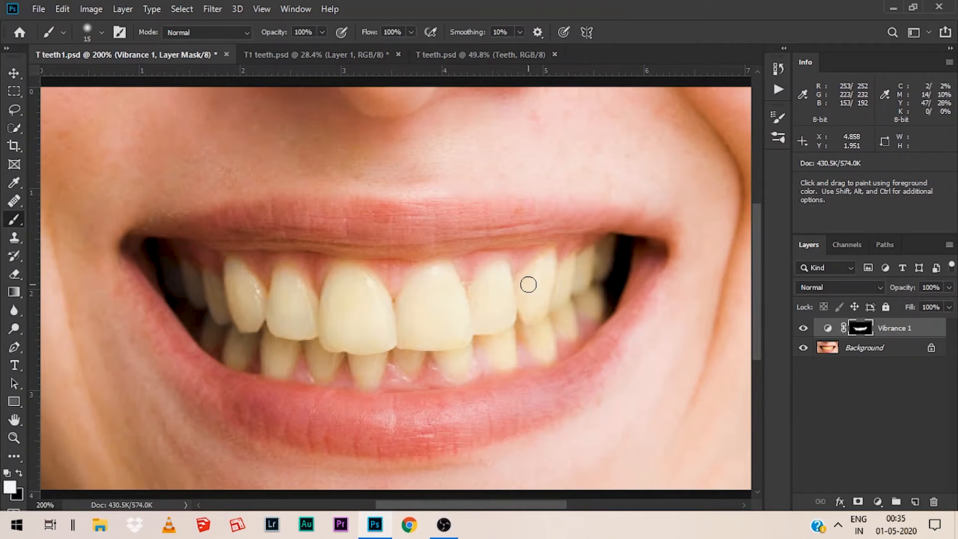
View the Vibrance mask alone, fill the grey gaps between the teeth with white and paint out the stray mark above them with black.
alt+click(860, 332)
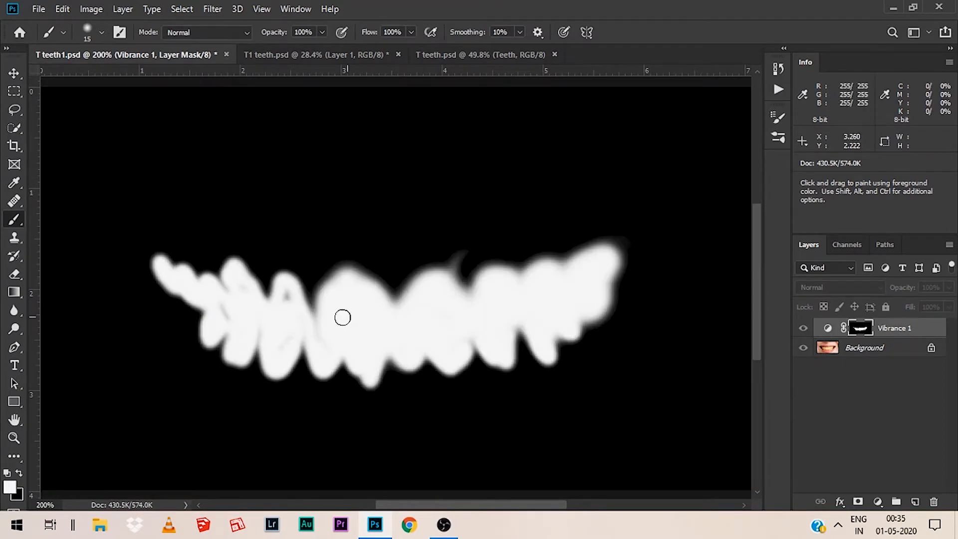
mouse_move(292, 305)
mouse_down()
mouse_move(286, 293)
mouse_move(288, 321)
mouse_move(252, 315)
mouse_up()
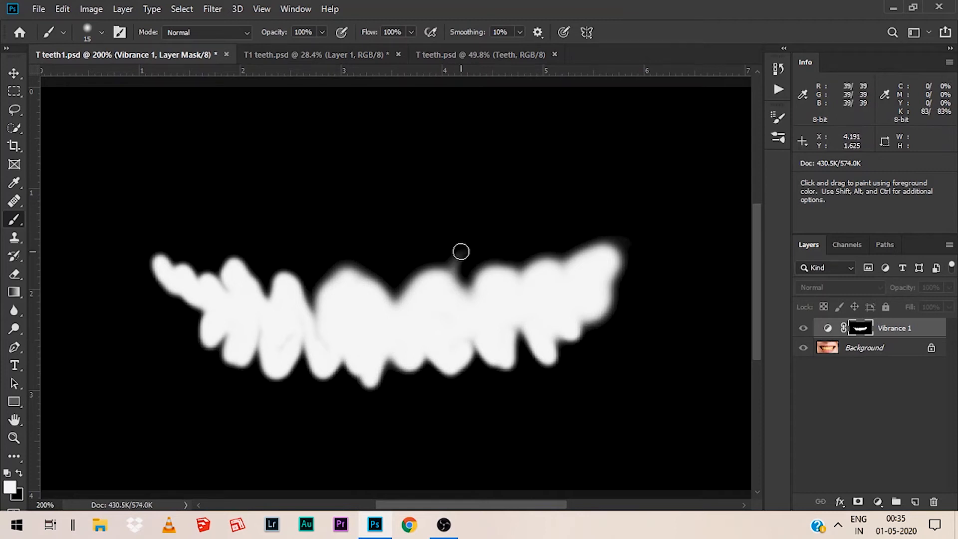
key(x)
mouse_move(464, 251)
mouse_down()
mouse_move(460, 268)
mouse_move(456, 260)
mouse_up()
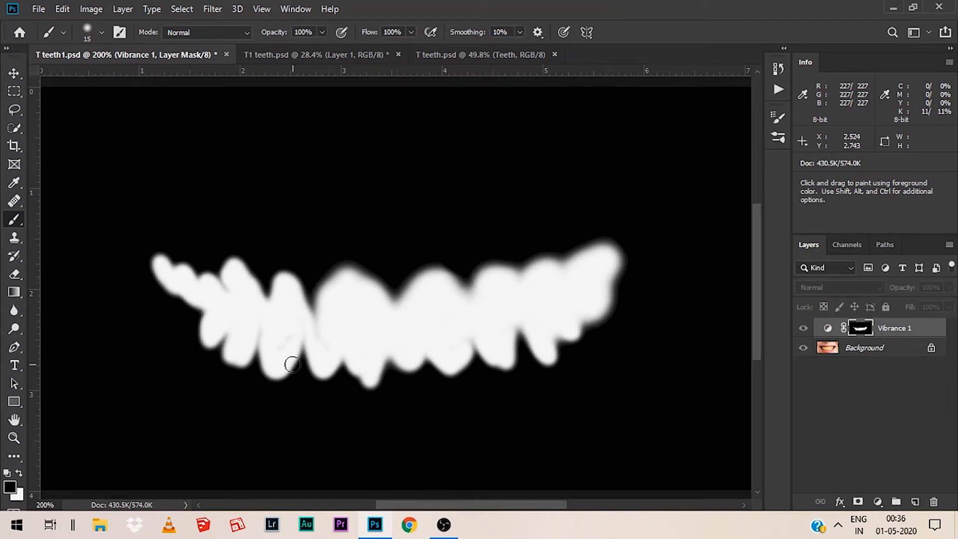
key(x)
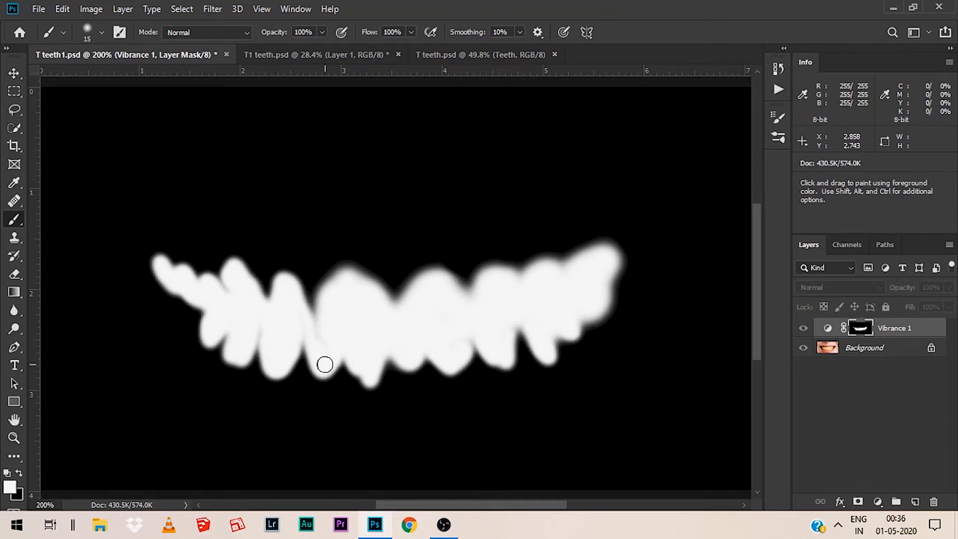
alt+click(859, 333)
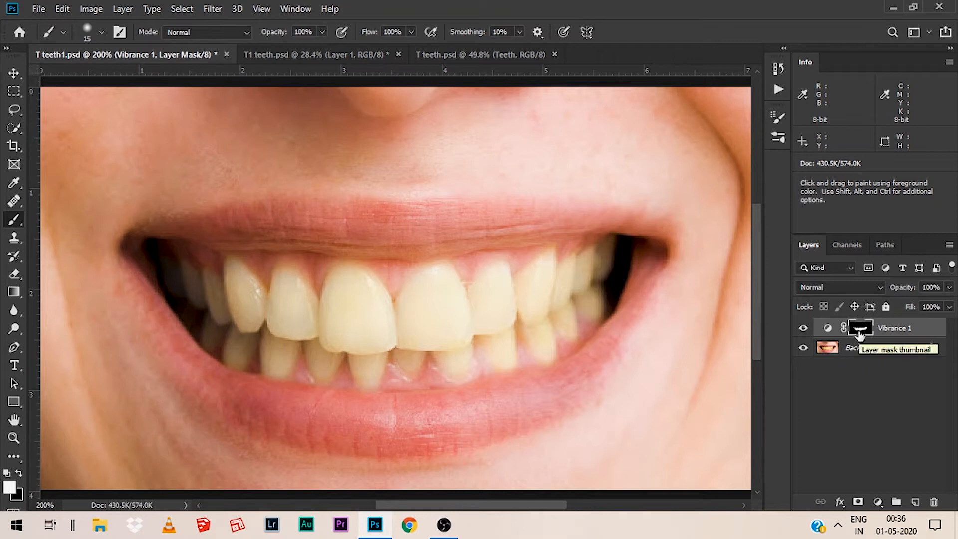
Compare the whole photo with and without the Vibrance layer and delete that layer.
key(ctrl+minus)
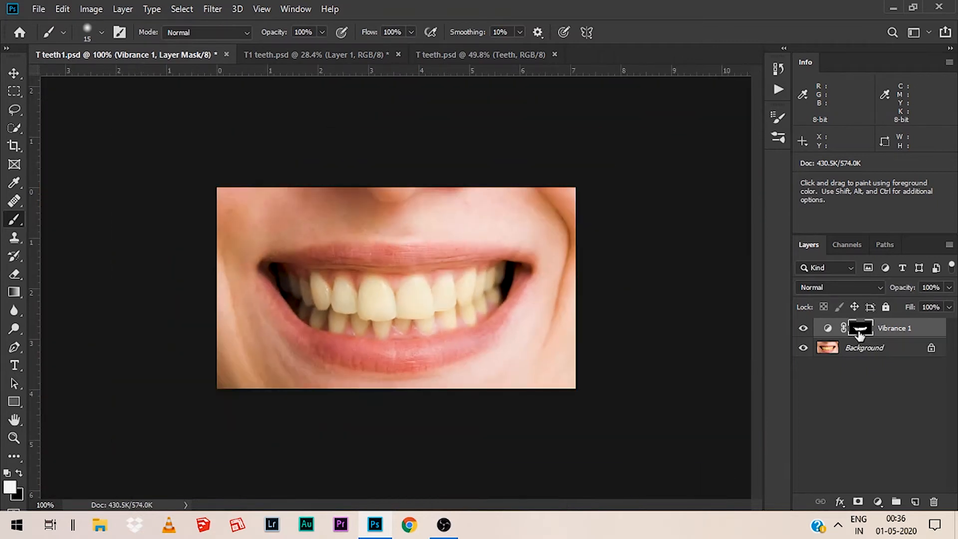
click(803, 328)
click(803, 328)
click(802, 328)
click(802, 328)
click(803, 328)
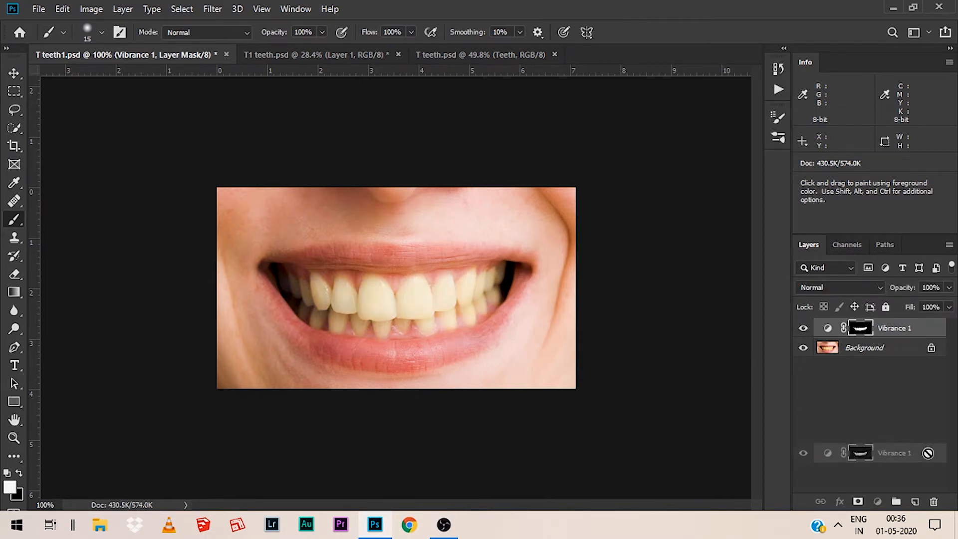
drag(888, 451, 933, 502)
Add a Selective Color adjustment layer and set Yellow to -100% for the Yellows.
click(877, 501)
click(874, 490)
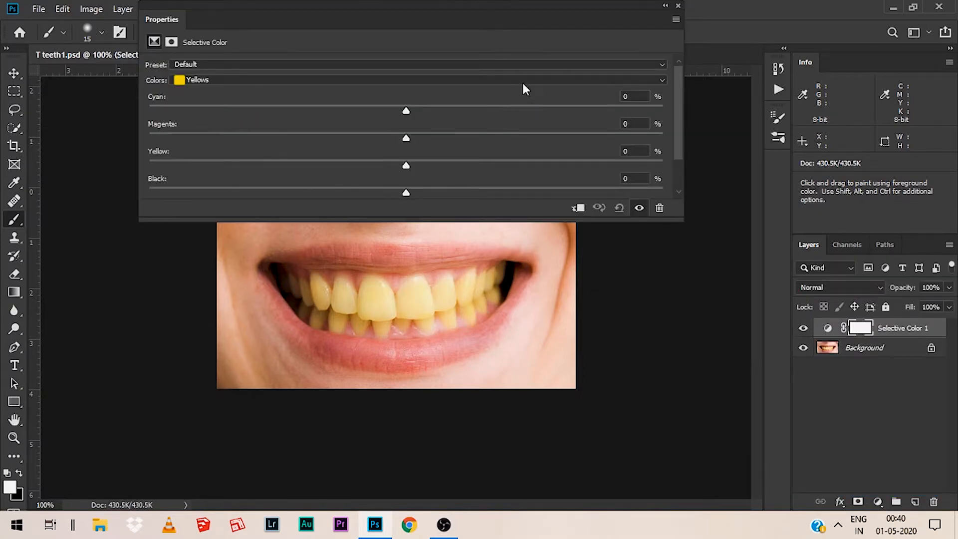
click(523, 82)
click(511, 104)
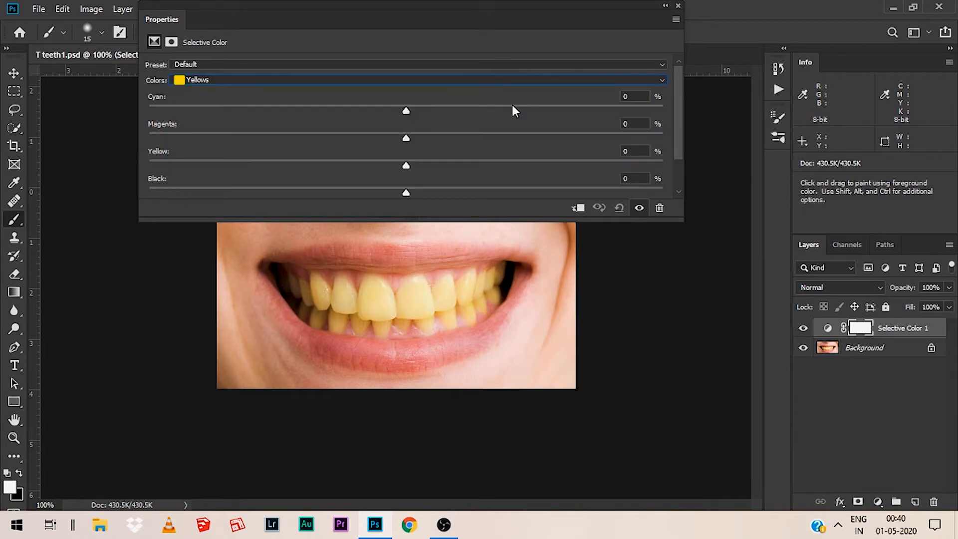
drag(405, 166, 107, 173)
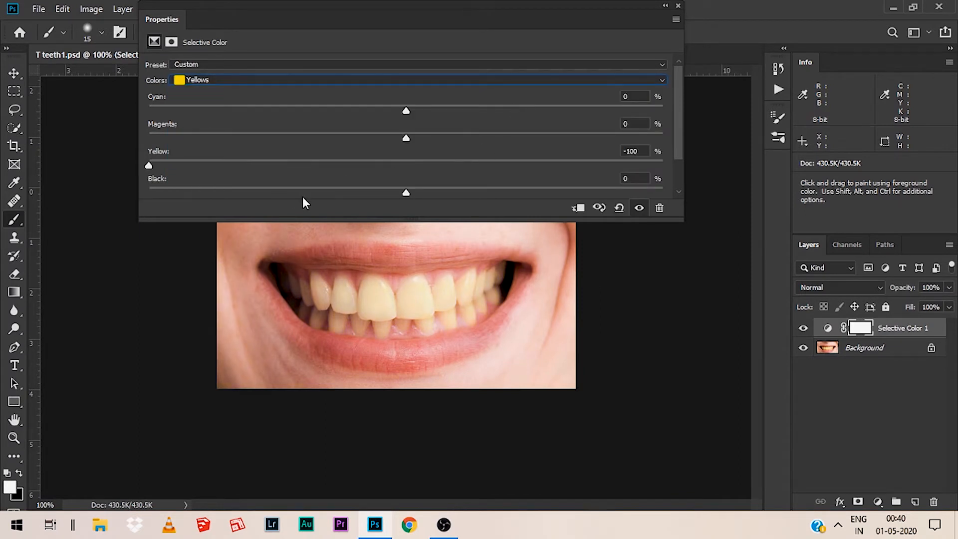
Raise the Black and Cyan amounts slightly for the Yellows in the Selective Color adjustment.
drag(405, 195, 420, 196)
drag(429, 194, 433, 194)
drag(406, 111, 435, 111)
Compare the photo with the Selective Color layer hidden and shown, and delete that layer.
click(678, 5)
click(803, 328)
click(804, 329)
click(804, 328)
click(804, 328)
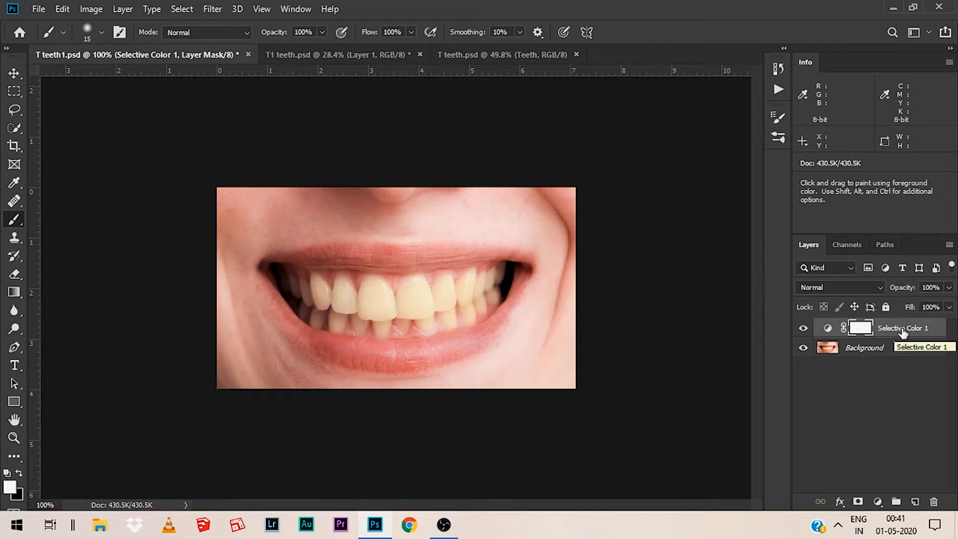
drag(902, 333, 933, 501)
Add a Hue/Saturation adjustment layer, sample a front tooth to target the Yellows, and set Hue to +180 and Saturation to +100.
click(877, 501)
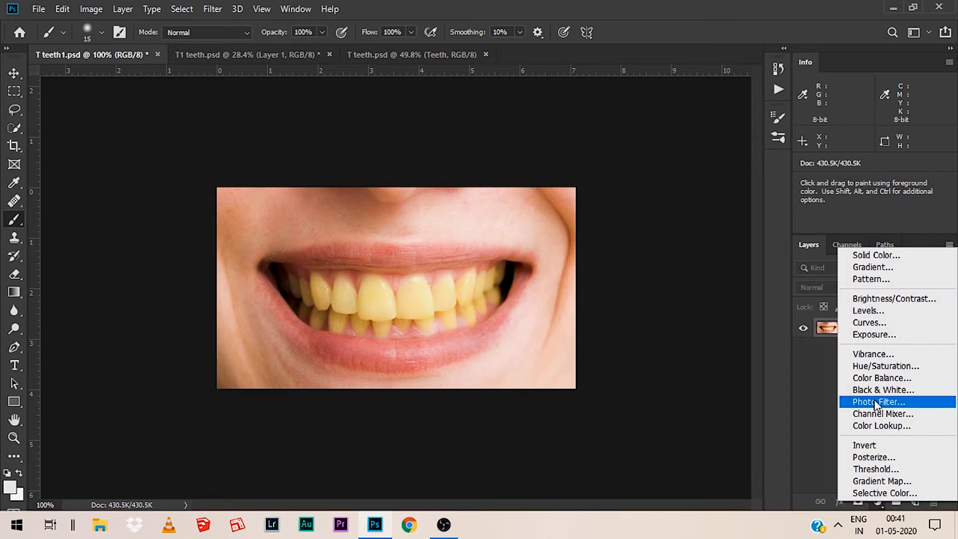
click(882, 366)
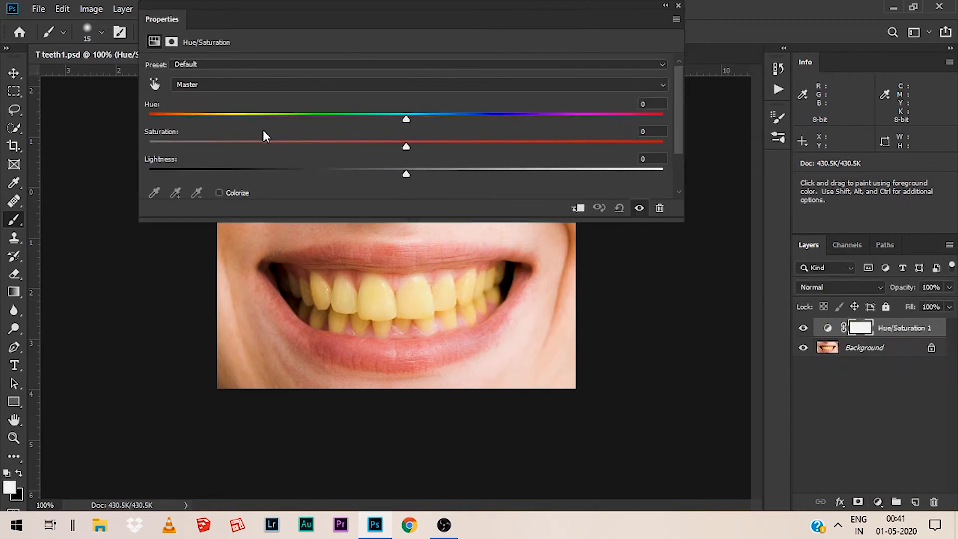
click(155, 83)
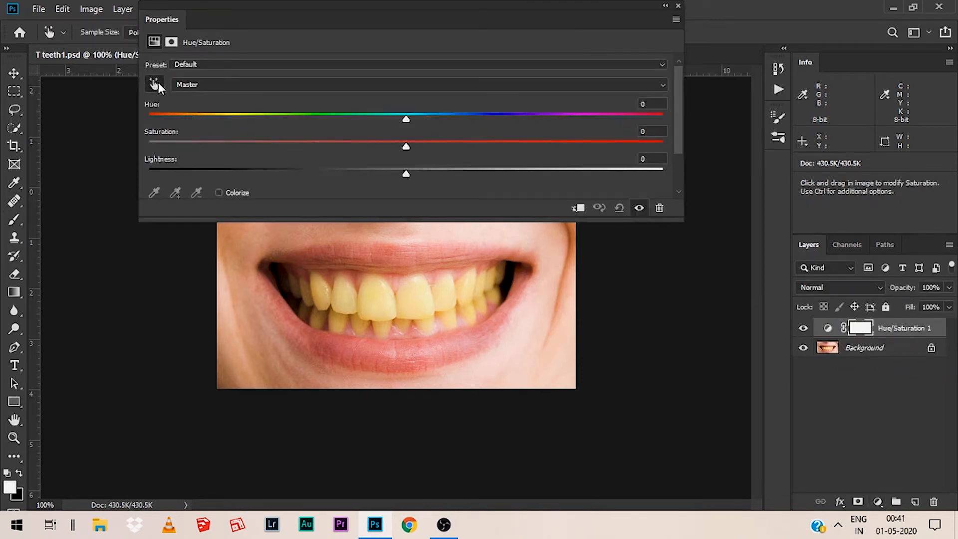
click(374, 306)
drag(406, 119, 712, 155)
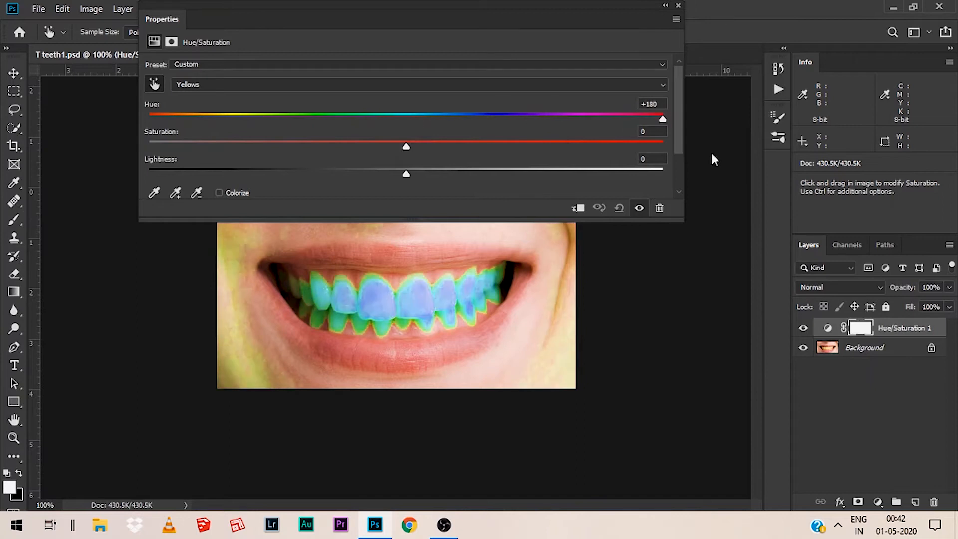
drag(405, 151, 681, 167)
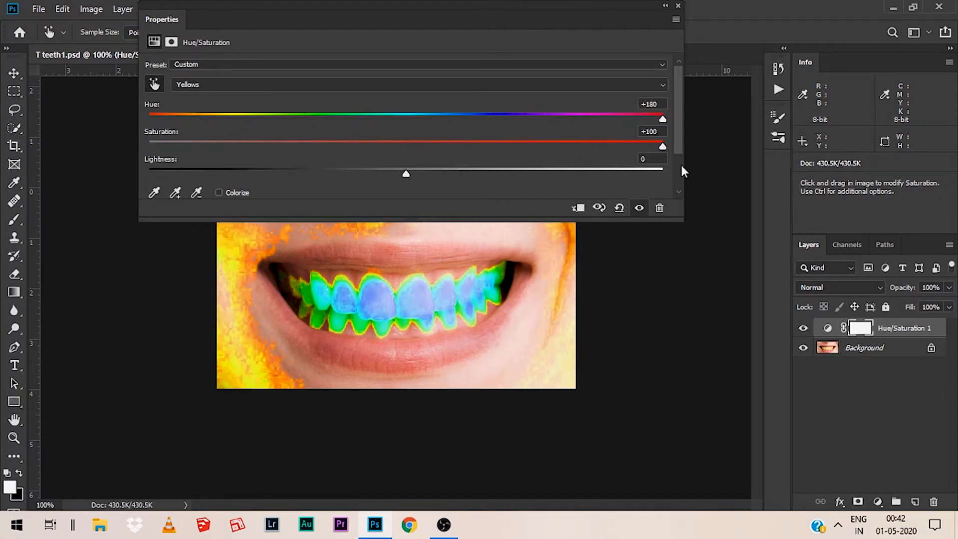
Adjust the targeted Yellows colour range to 356°/16° at the lower end and 58°/80° at the upper end.
drag(678, 131, 679, 170)
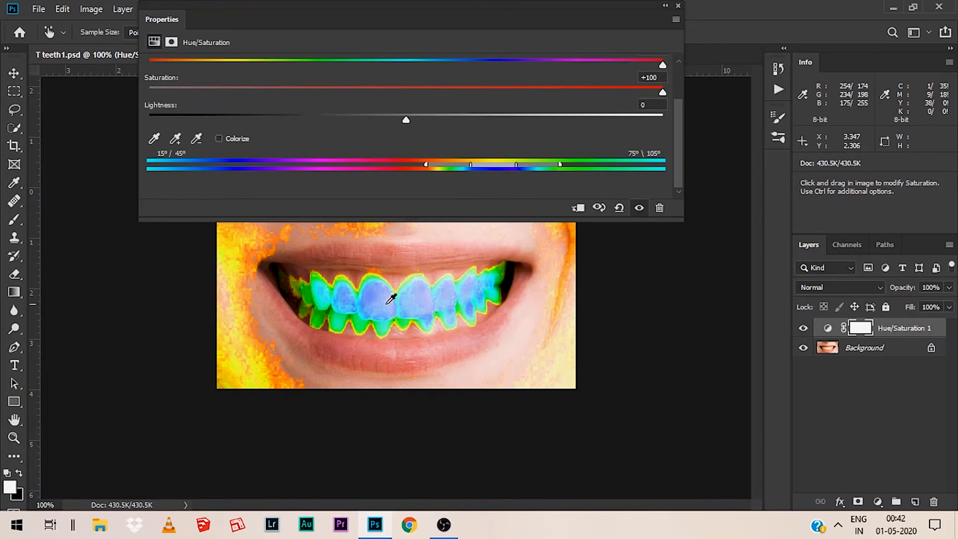
drag(425, 166, 501, 165)
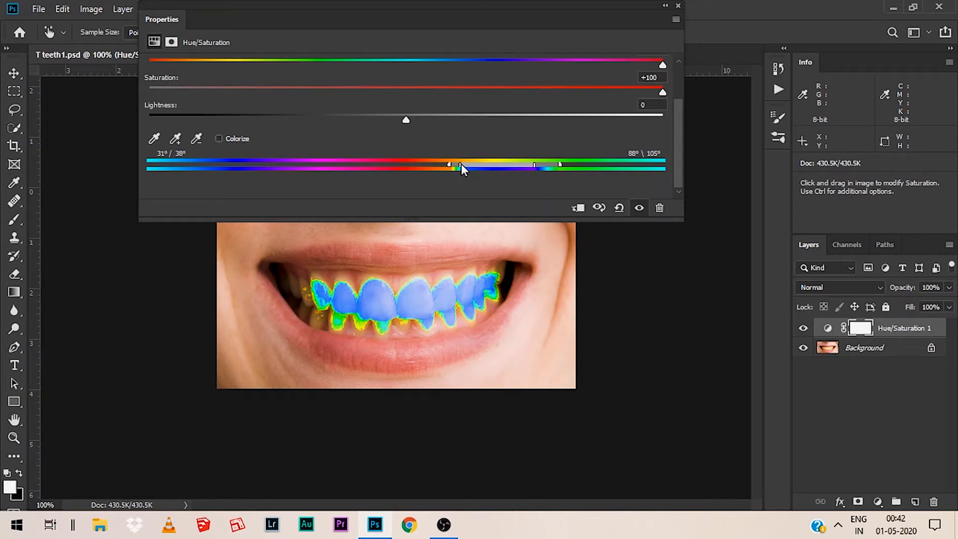
drag(461, 164, 433, 166)
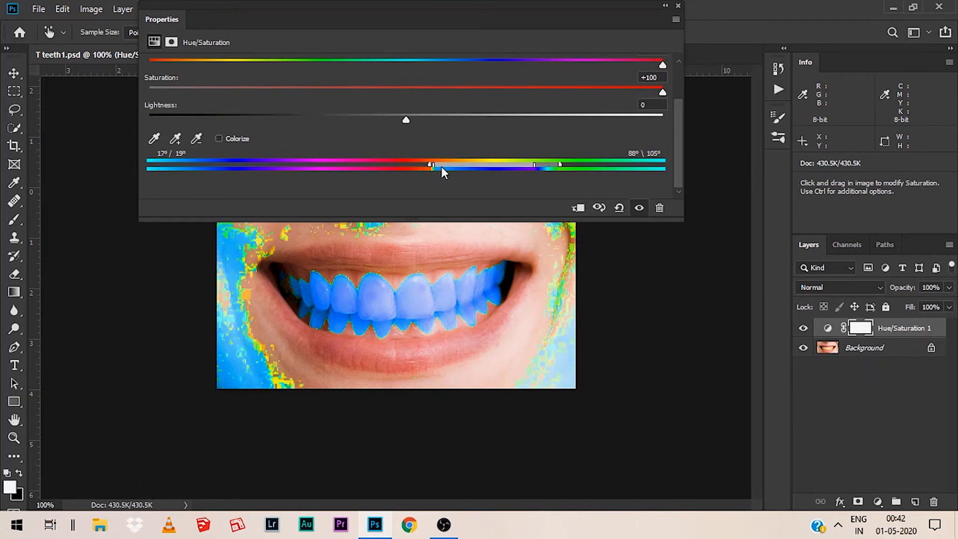
drag(532, 164, 490, 172)
drag(559, 164, 509, 167)
mouse_move(430, 166)
mouse_down()
mouse_move(448, 167)
mouse_move(412, 169)
mouse_up()
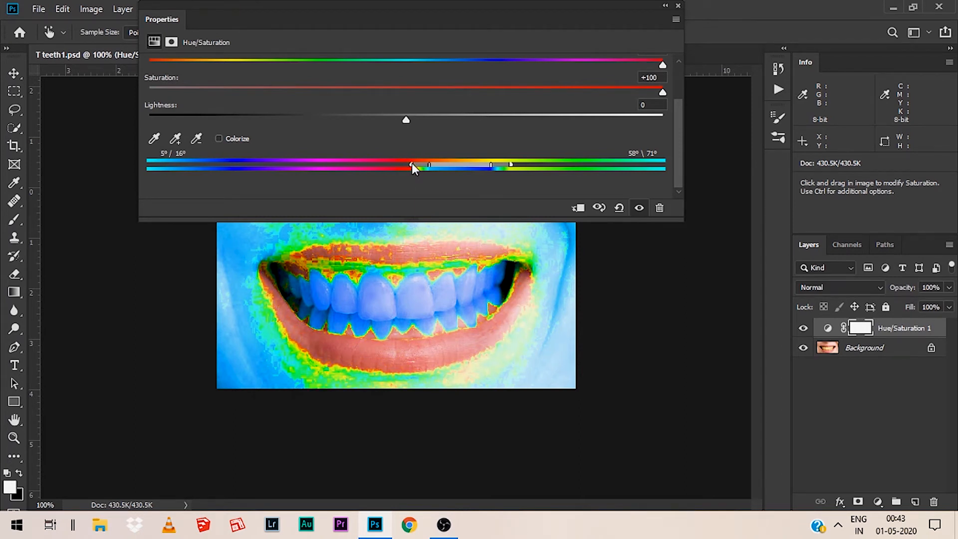
drag(412, 163, 401, 167)
drag(510, 165, 523, 165)
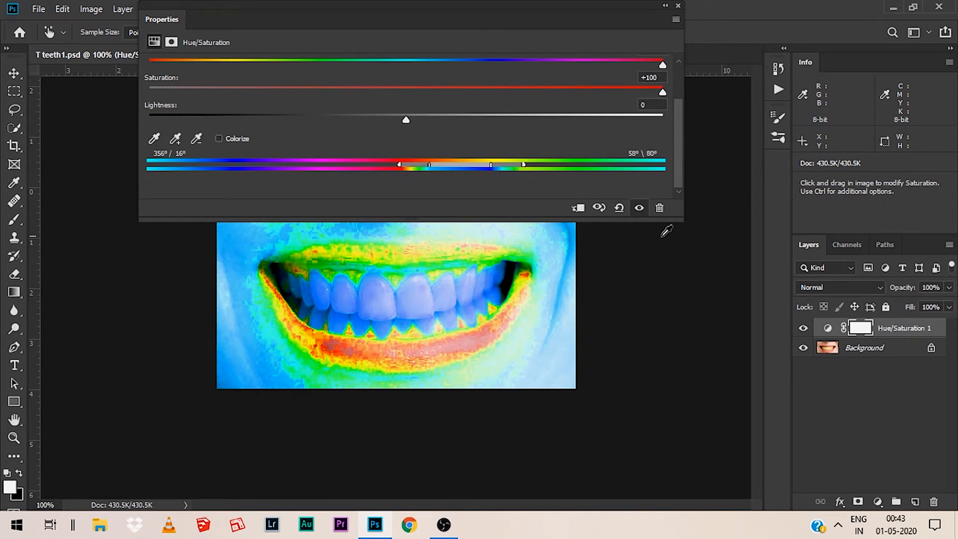
Reset the Yellows' Hue and Saturation to 0 in the Hue/Saturation adjustment.
drag(674, 106, 676, 67)
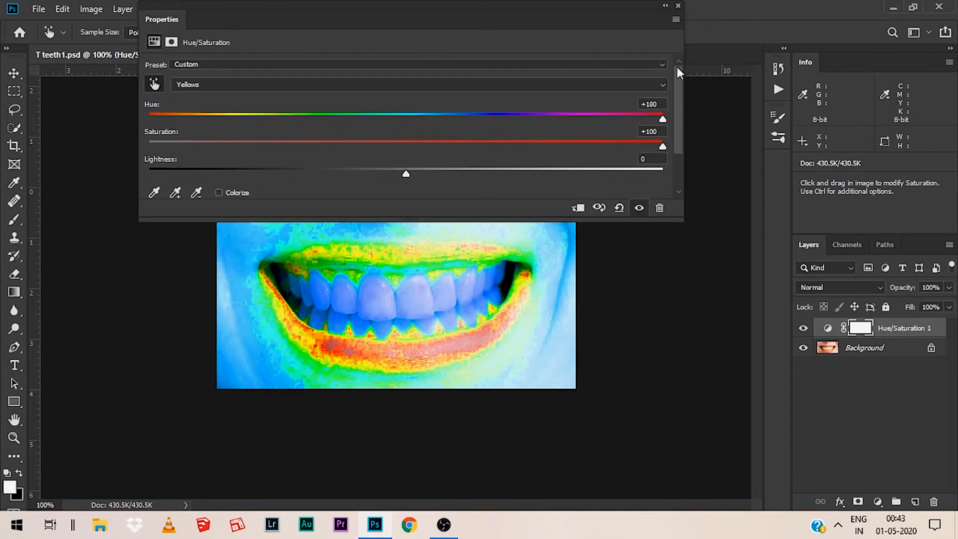
click(650, 104)
text(0)
key(Tab)
key(Return)
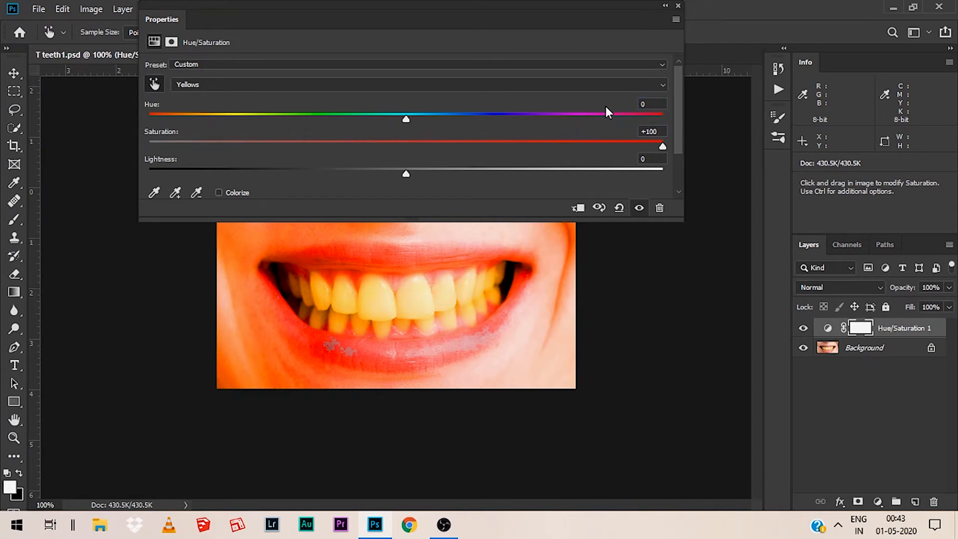
click(659, 132)
text(0)
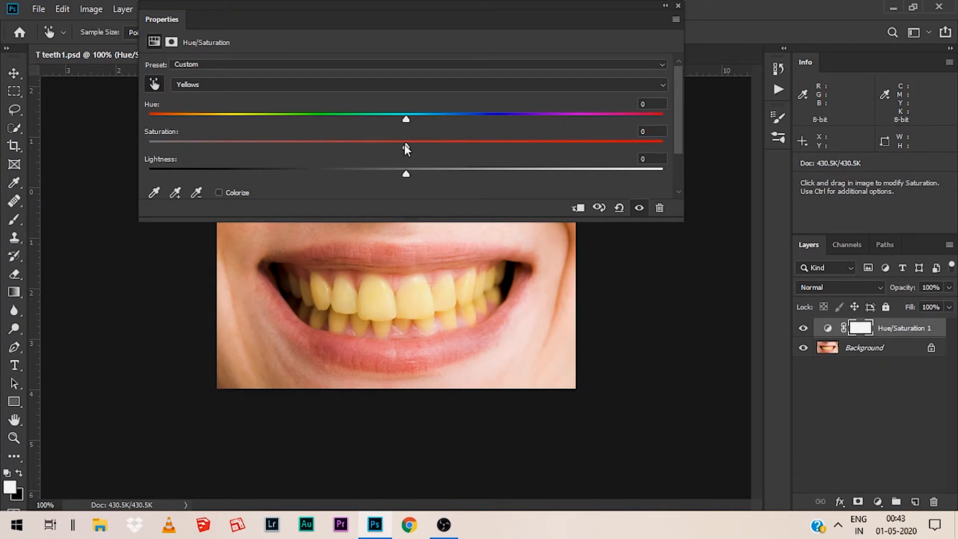
Set the Yellows to Saturation -33, Lightness +14 and Hue -6 in the Hue/Saturation adjustment.
drag(405, 146, 315, 146)
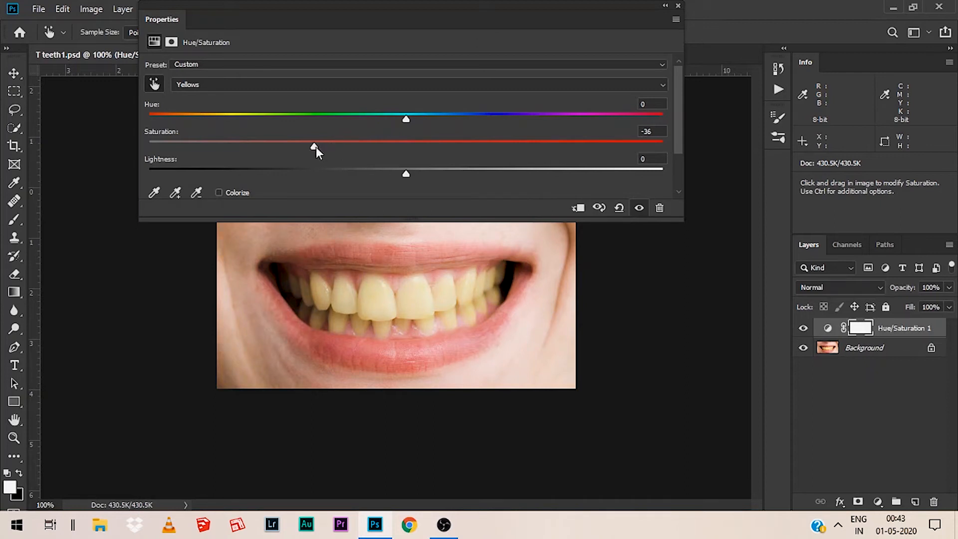
drag(406, 175, 456, 175)
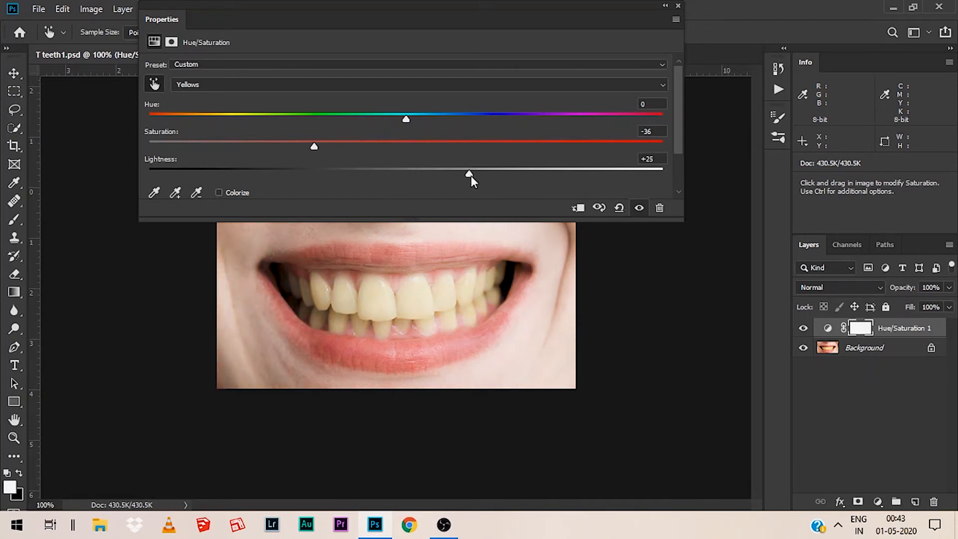
drag(472, 175, 454, 175)
drag(405, 123, 395, 122)
click(675, 4)
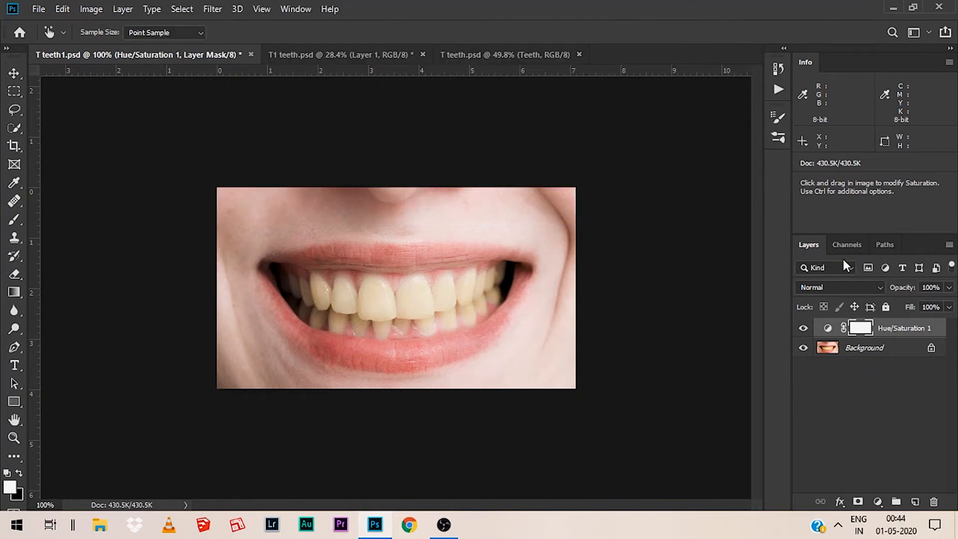
Invert the Hue/Saturation layer mask to black and paint white along the teeth with a 15 px soft brush.
key(ctrl)
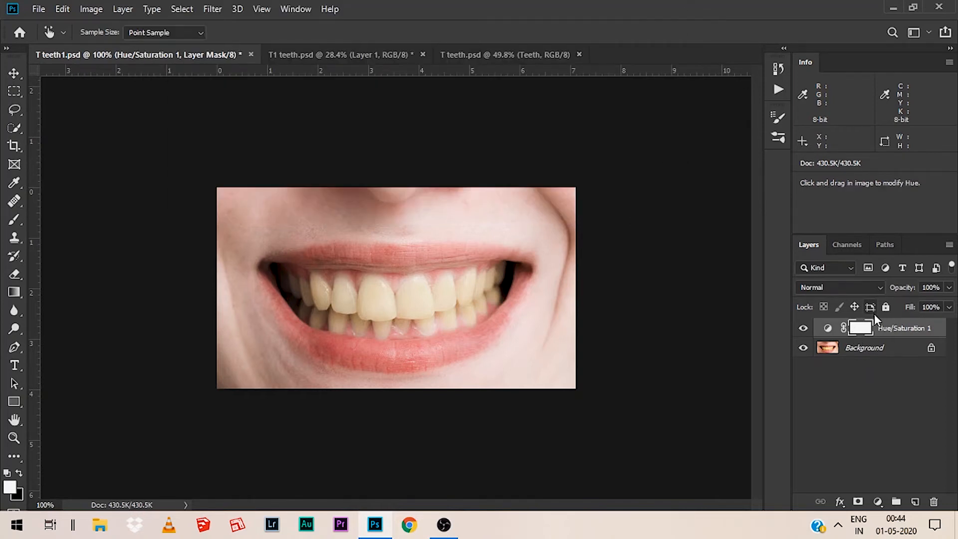
key(ctrl+i)
key(ctrl+plus)
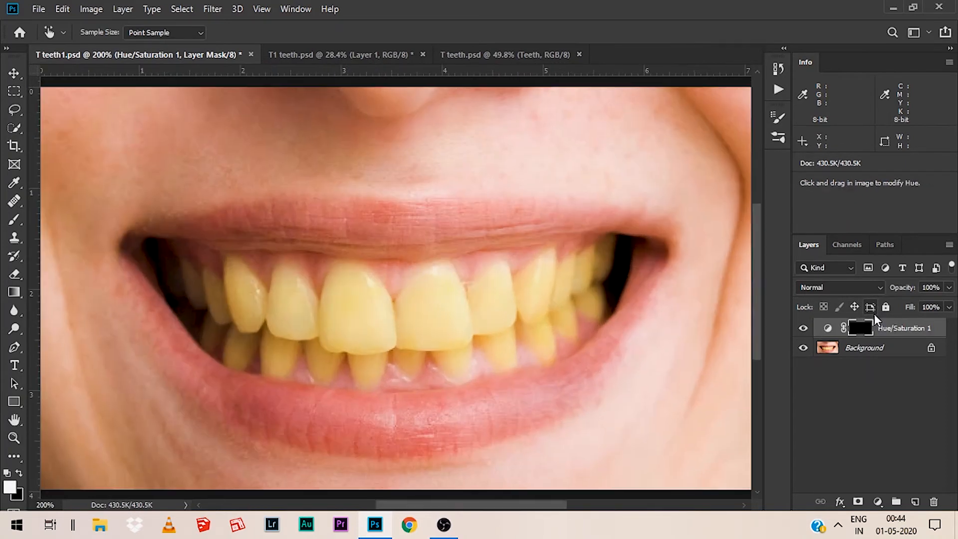
key(ctrl+plus)
key(b)
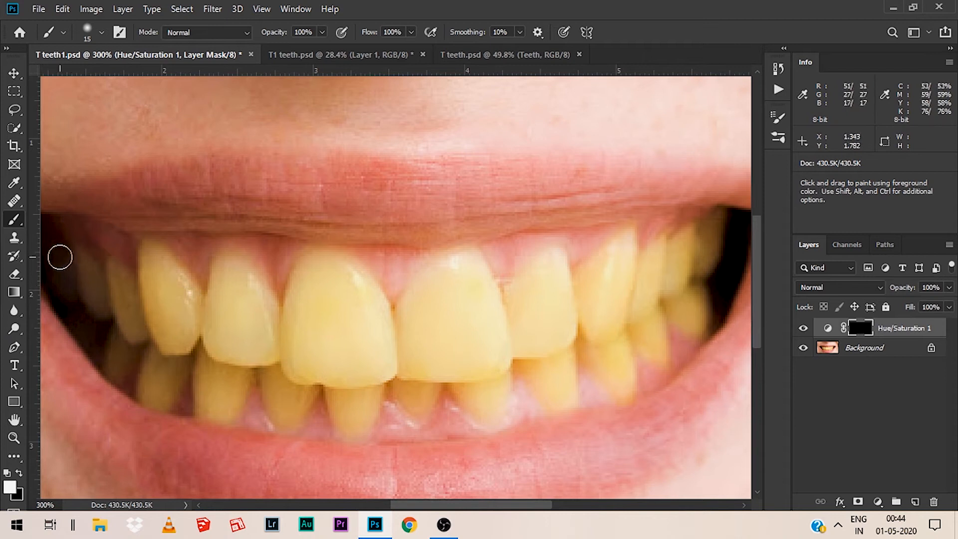
mouse_move(83, 298)
mouse_down()
mouse_move(88, 266)
mouse_move(88, 292)
mouse_move(88, 275)
mouse_move(140, 315)
mouse_move(114, 283)
mouse_move(136, 326)
mouse_move(105, 311)
mouse_move(90, 286)
mouse_move(135, 324)
mouse_move(120, 347)
mouse_up()
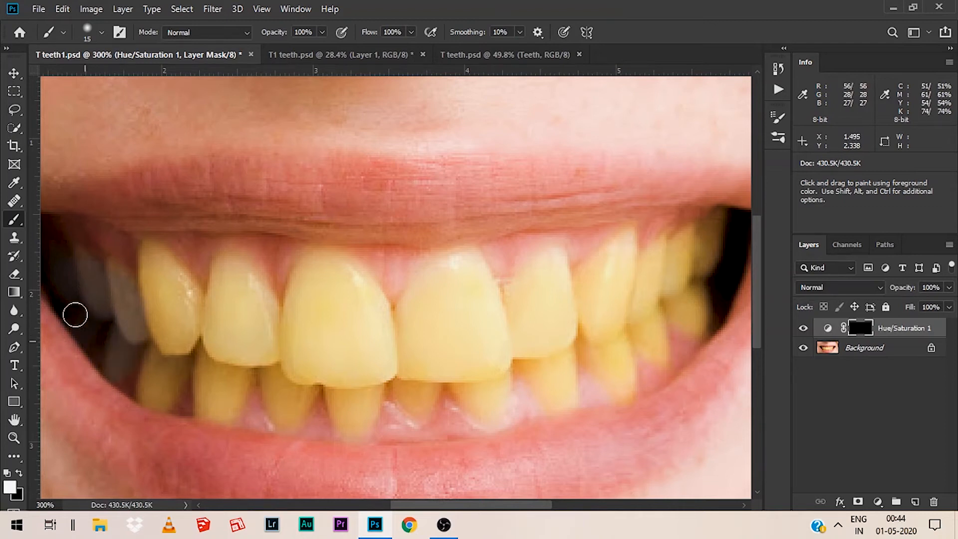
mouse_move(155, 305)
mouse_down()
mouse_move(146, 247)
mouse_move(145, 276)
mouse_move(150, 255)
mouse_move(189, 291)
mouse_move(164, 311)
mouse_move(167, 320)
mouse_move(112, 287)
mouse_move(157, 316)
mouse_move(198, 318)
mouse_move(182, 319)
mouse_move(236, 298)
mouse_move(235, 264)
mouse_move(239, 290)
mouse_move(252, 283)
mouse_move(284, 313)
mouse_move(329, 319)
mouse_move(357, 305)
mouse_move(378, 313)
mouse_move(385, 340)
mouse_move(287, 346)
mouse_move(352, 365)
mouse_move(289, 354)
mouse_move(416, 353)
mouse_move(462, 289)
mouse_move(452, 321)
mouse_move(513, 319)
mouse_move(432, 351)
mouse_move(509, 354)
mouse_move(426, 377)
mouse_move(481, 377)
mouse_move(494, 339)
mouse_move(573, 332)
mouse_move(538, 304)
mouse_move(590, 315)
mouse_move(589, 305)
mouse_move(635, 322)
mouse_move(647, 306)
mouse_move(619, 274)
mouse_move(650, 302)
mouse_move(705, 264)
mouse_move(710, 291)
mouse_move(726, 271)
mouse_move(730, 235)
mouse_up()
Enlarge the brush to 50 px and paint white over the remaining upper and lower teeth on the mask.
key(bracketright)
key(bracketright)
key(bracketright)
key(bracketright)
key(bracketright)
key(bracketright)
mouse_move(713, 281)
mouse_down()
mouse_move(650, 317)
mouse_move(678, 314)
mouse_move(642, 360)
mouse_move(634, 345)
mouse_move(559, 358)
mouse_move(602, 347)
mouse_move(504, 375)
mouse_move(382, 382)
mouse_move(224, 371)
mouse_move(161, 348)
mouse_move(117, 355)
mouse_move(113, 324)
mouse_move(86, 292)
mouse_move(102, 272)
mouse_move(298, 250)
mouse_move(353, 272)
mouse_move(505, 263)
mouse_move(586, 288)
mouse_move(493, 259)
mouse_move(659, 246)
mouse_move(439, 265)
mouse_up()
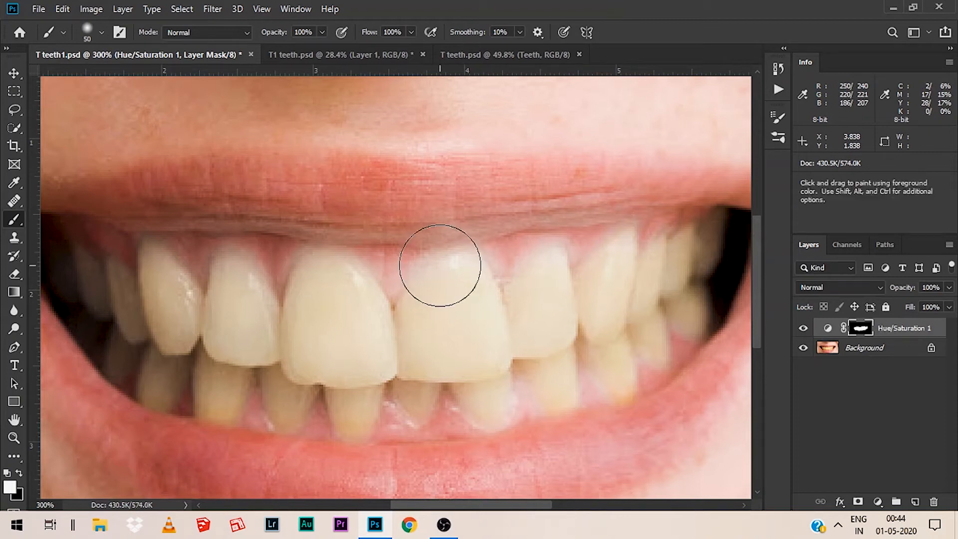
Paint black on the mask along the upper lip and gums, and undo the last stroke over the front tooth.
key(x)
drag(439, 265, 425, 259)
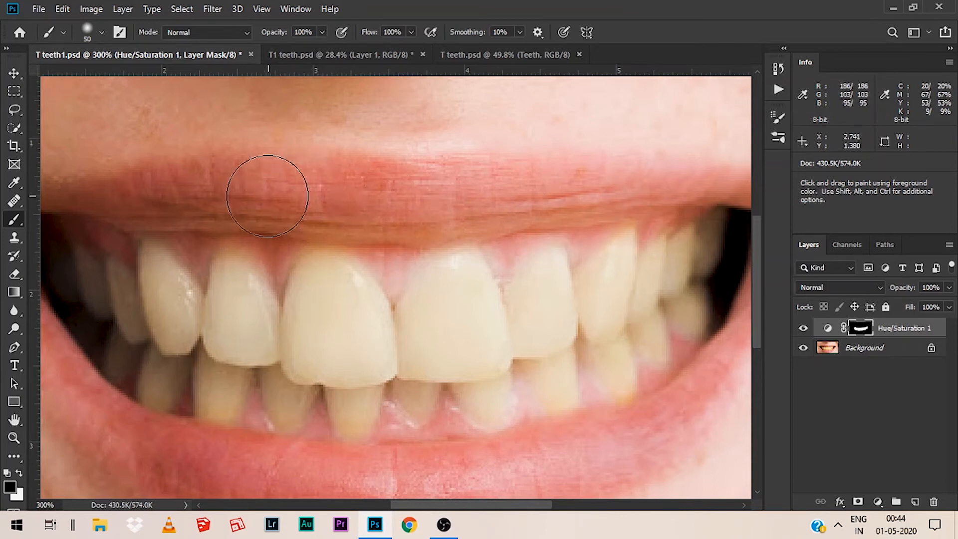
drag(331, 286, 321, 284)
key(ctrl+z)
Paint white over missed tooth edges and the lower teeth, reducing the brush from 35 px to 15 px.
key(x)
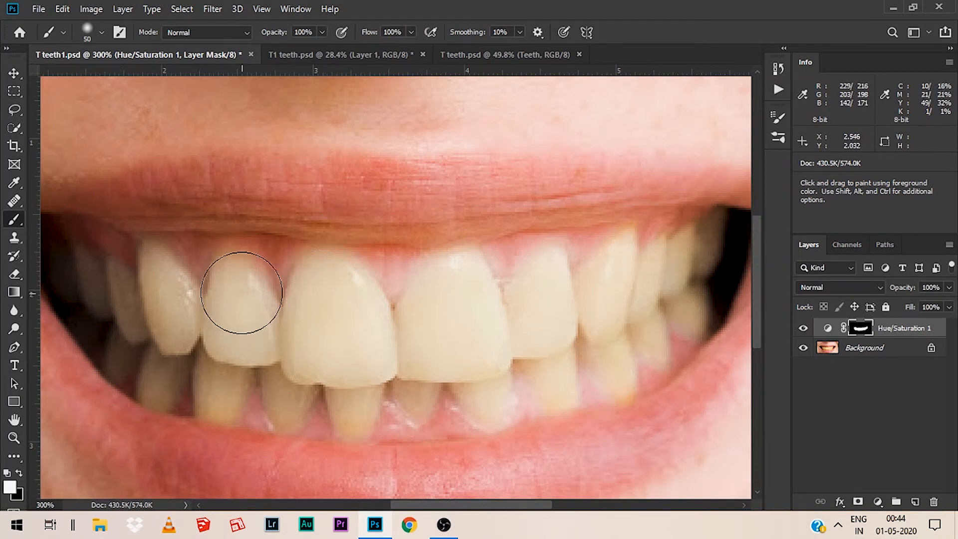
key(bracketleft)
key(bracketleft)
key(bracketleft)
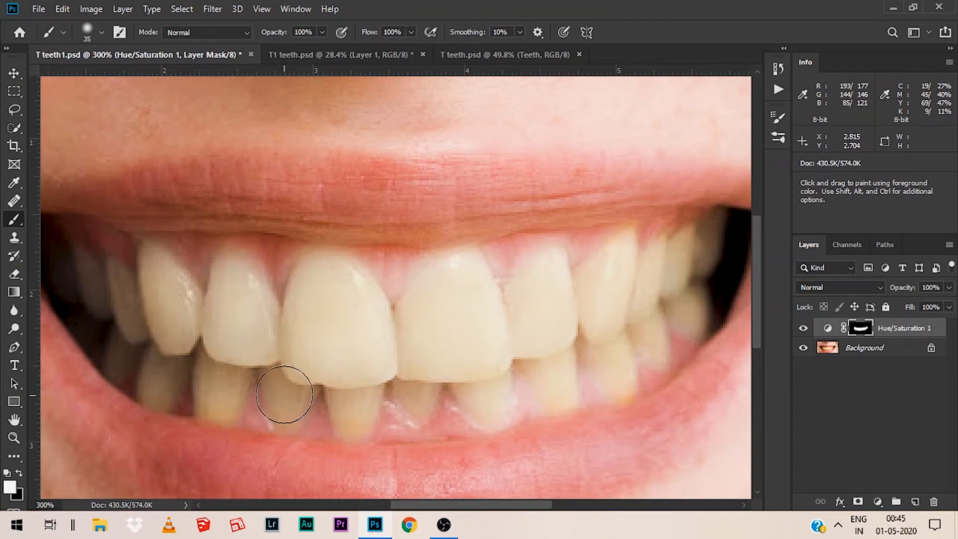
key(bracketleft)
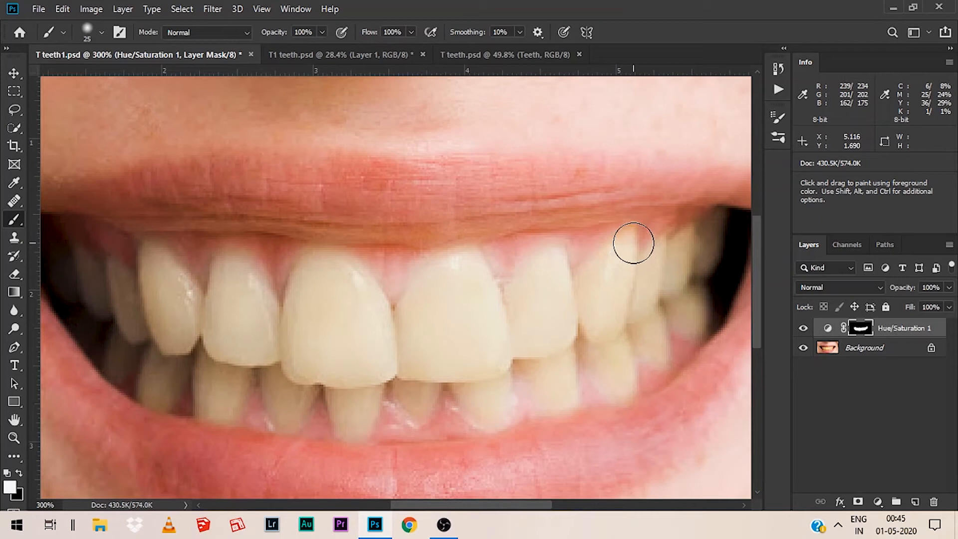
key(bracketleft)
key(bracketleft)
mouse_move(633, 243)
mouse_down()
mouse_move(631, 231)
mouse_move(611, 279)
mouse_move(629, 304)
mouse_up()
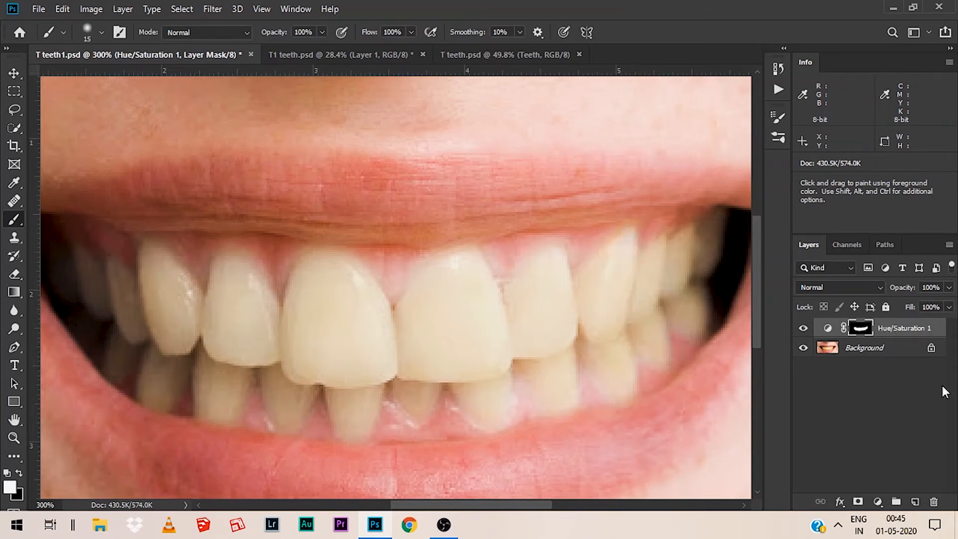
Compare the whole photo with the masked Hue/Saturation layer hidden and shown.
key(ctrl+minus)
key(ctrl+minus)
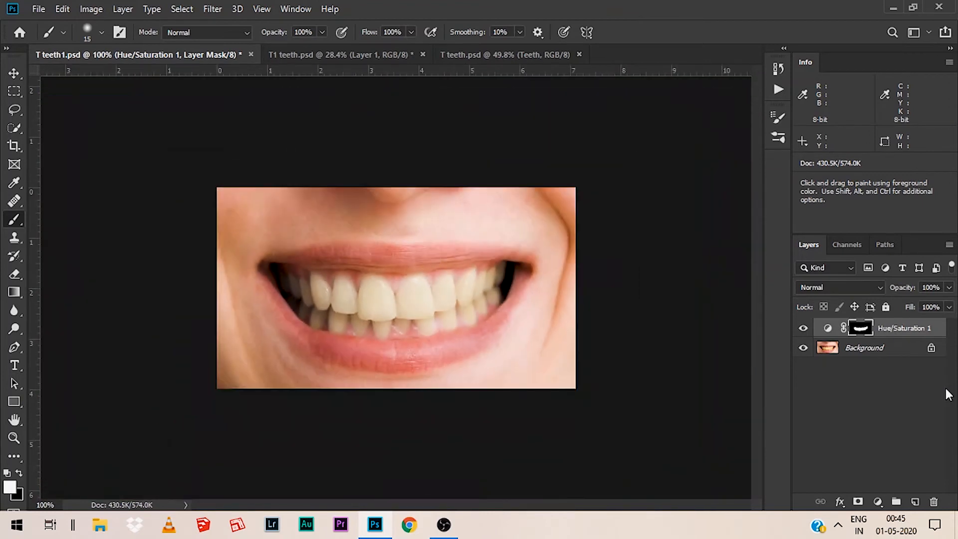
click(803, 329)
click(803, 329)
click(804, 330)
click(803, 331)
Reopen the Hue/Saturation adjustment and lower the Yellows' Hue a little further.
double_click(825, 330)
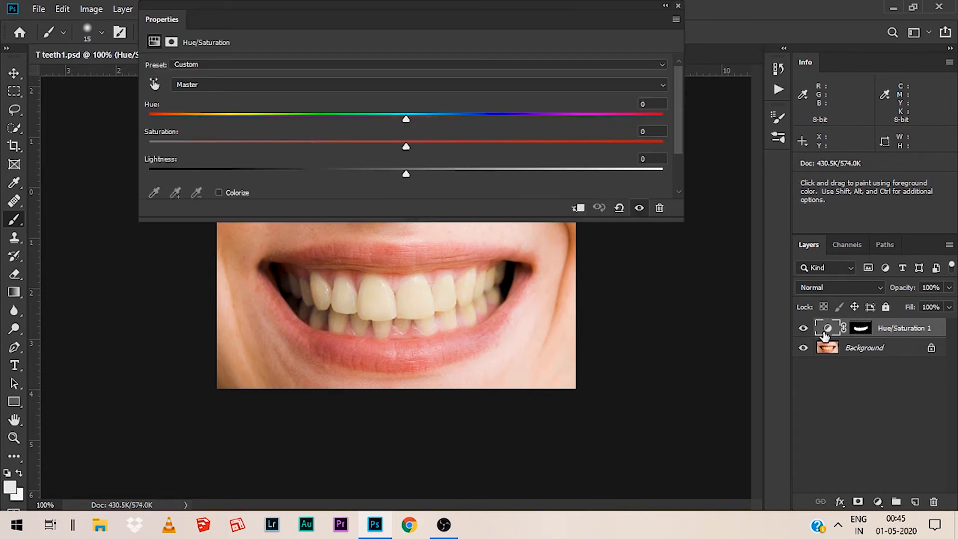
click(410, 92)
click(399, 120)
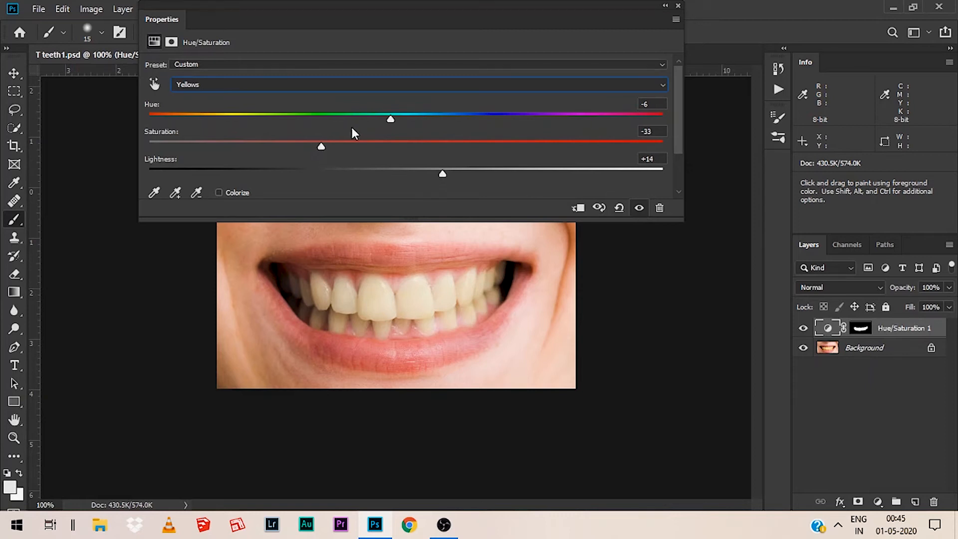
drag(387, 122, 377, 123)
click(677, 6)
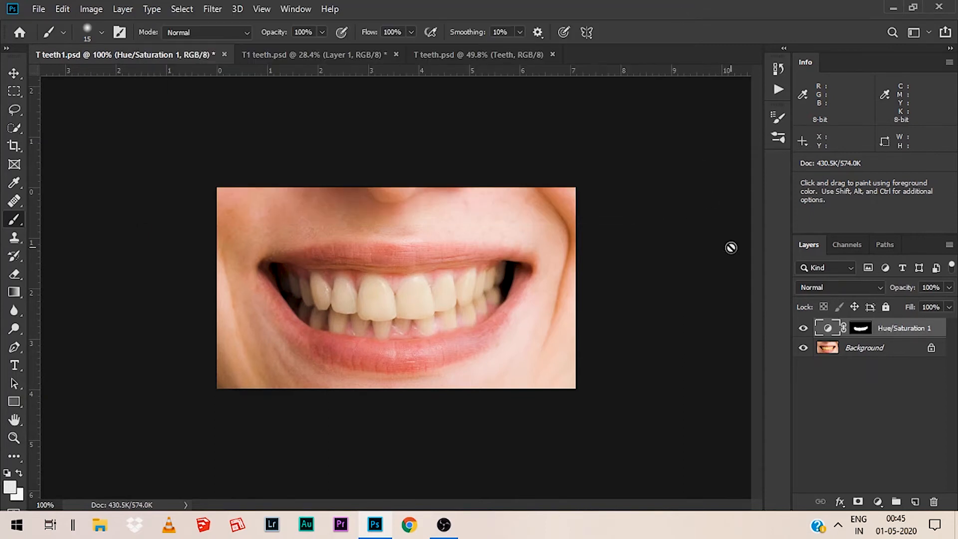
Compare the teeth before and after the revised Hue adjustment by hiding and showing the layer.
click(803, 328)
click(804, 328)
click(804, 329)
click(804, 329)
key(ctrl+plus)
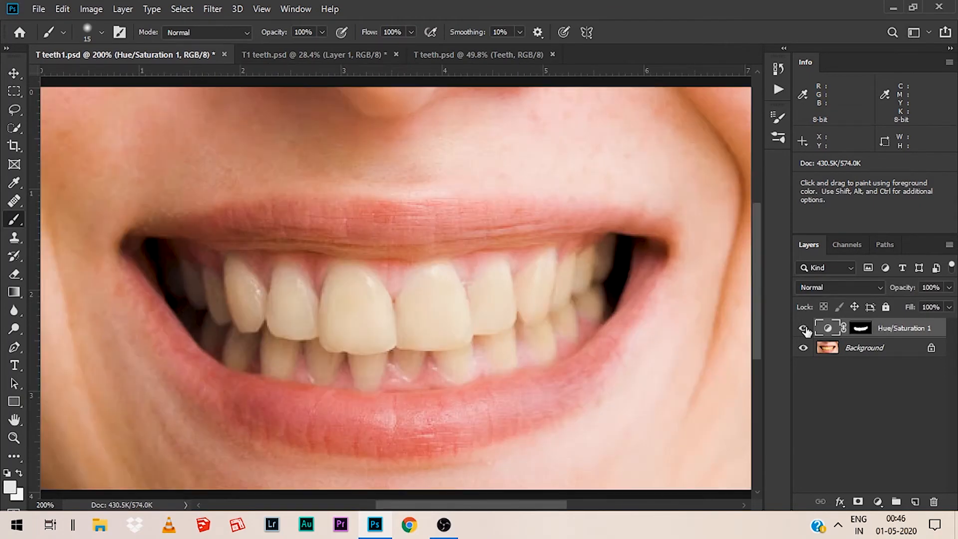
key(ctrl+minus)
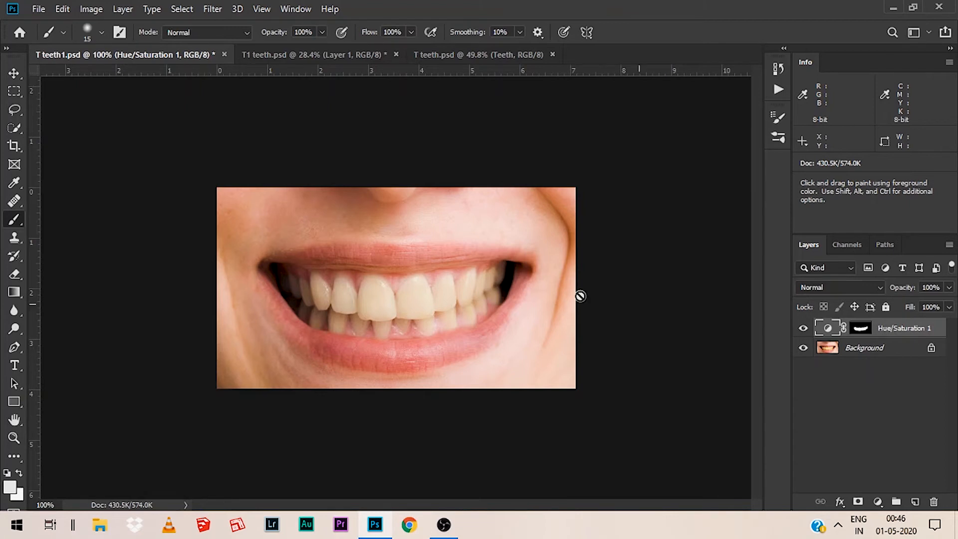
Add a second Hue/Saturation adjustment layer, sample the upper lip's lower edge to target the Reds, and set Hue to +180 and Saturation to +100.
key(ctrl+plus)
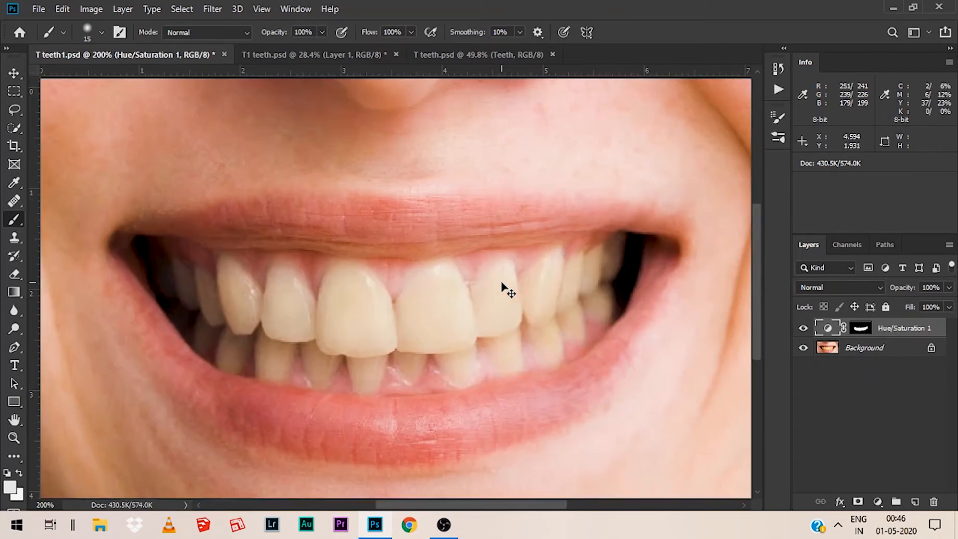
key(ctrl+plus)
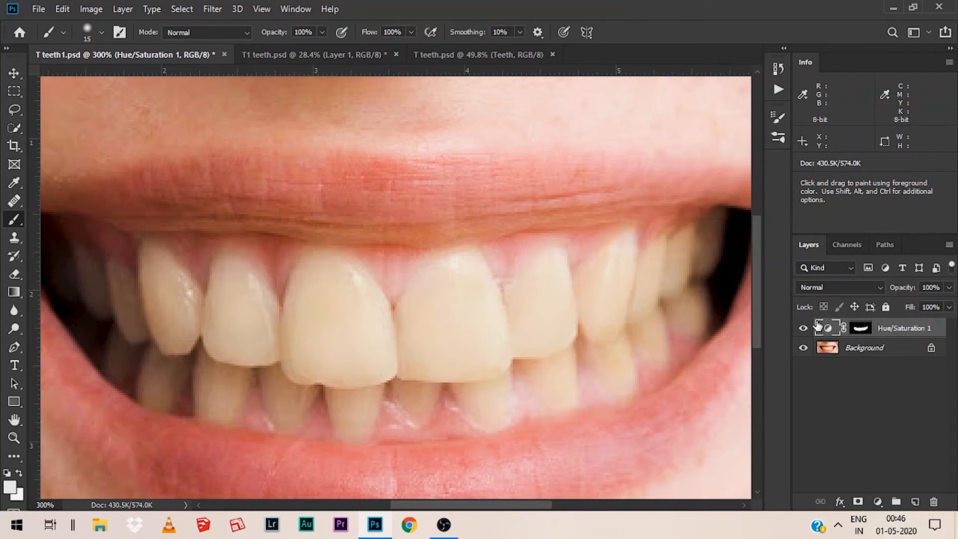
click(879, 502)
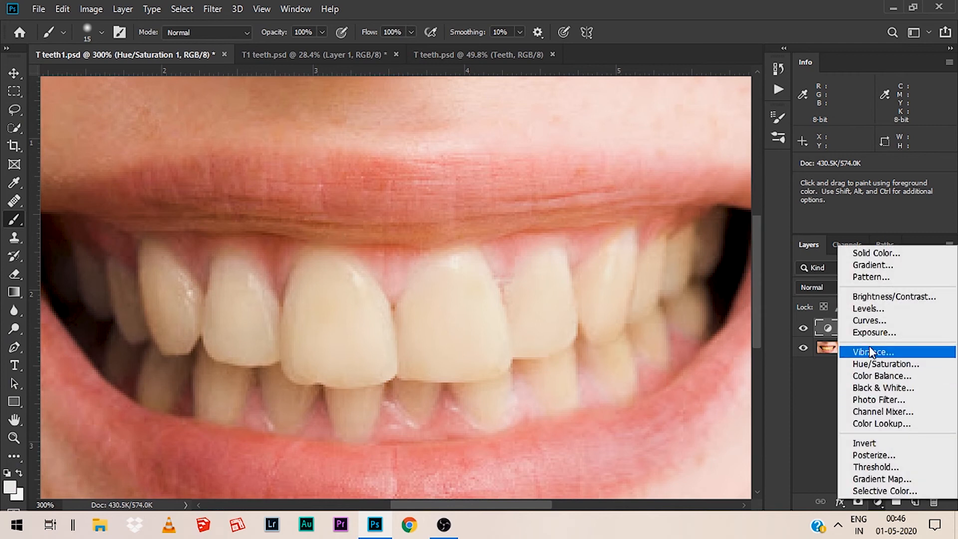
click(868, 363)
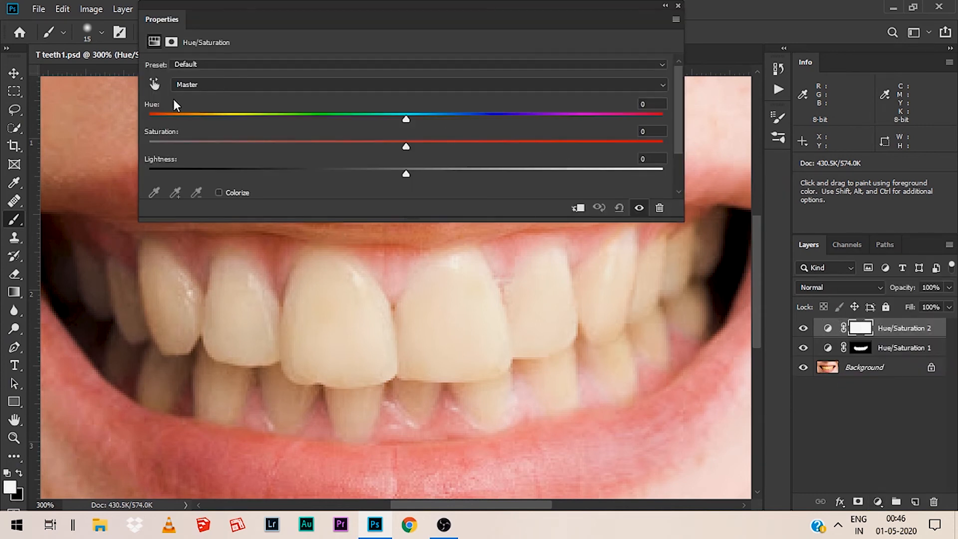
click(154, 84)
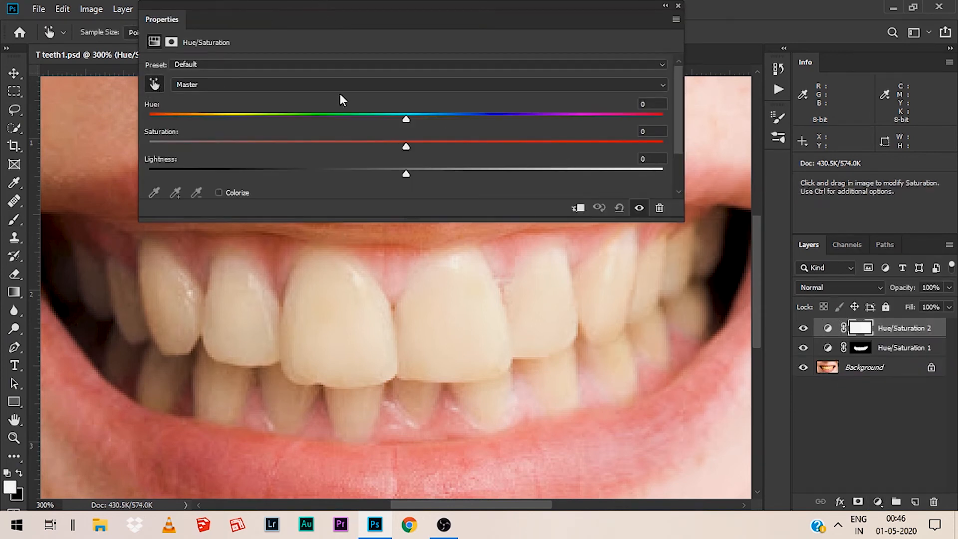
click(396, 230)
drag(403, 117, 690, 139)
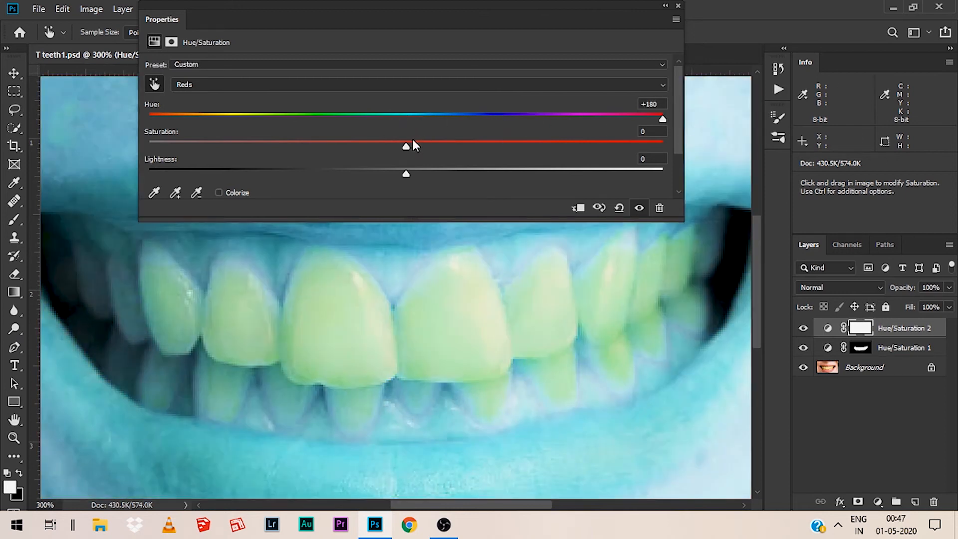
drag(406, 148, 676, 154)
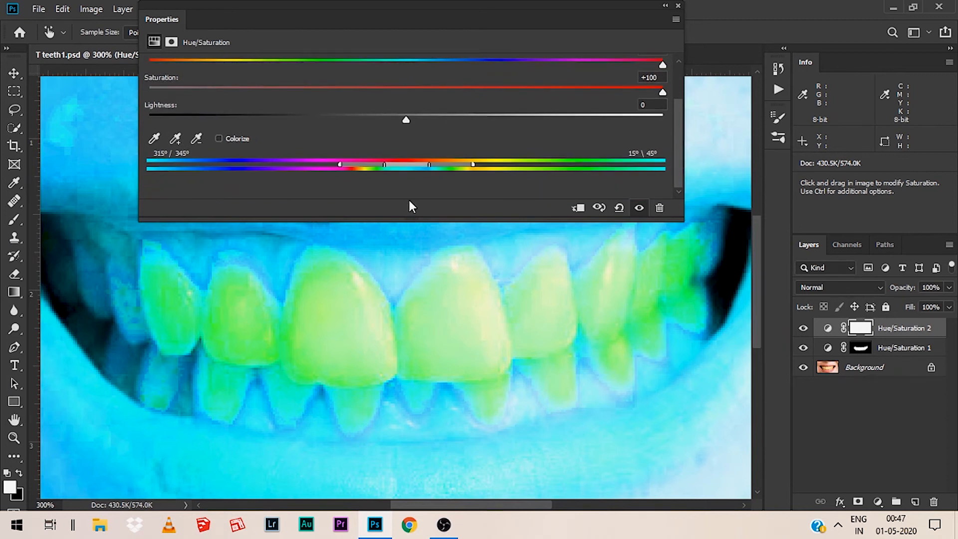
Narrow the targeted Reds colour range to 0°/8° at the lower end and 15°/17° at the upper end.
drag(337, 164, 350, 165)
drag(405, 1, 398, 288)
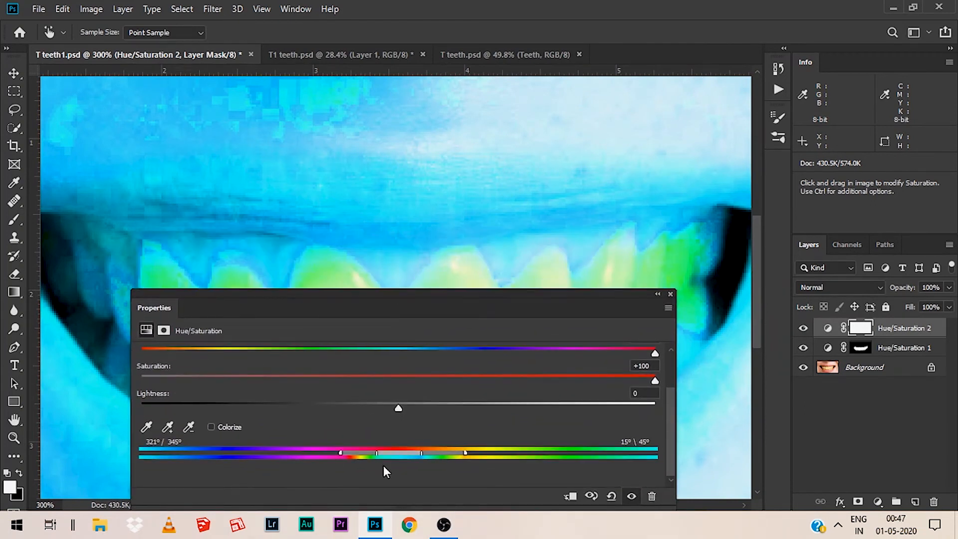
drag(339, 453, 408, 459)
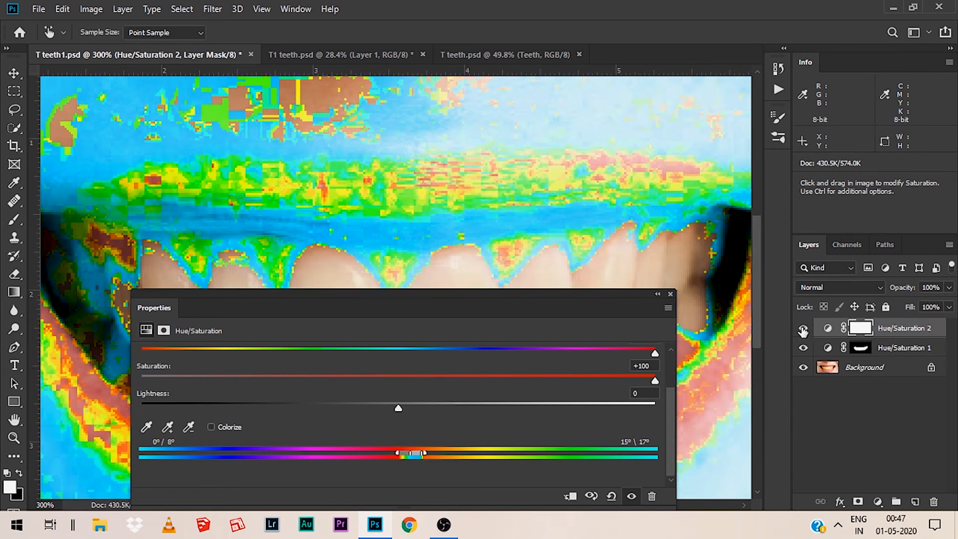
Compare the photo with the second Hue/Saturation layer hidden and shown to check the targeted areas.
click(802, 330)
click(802, 330)
click(803, 330)
click(802, 331)
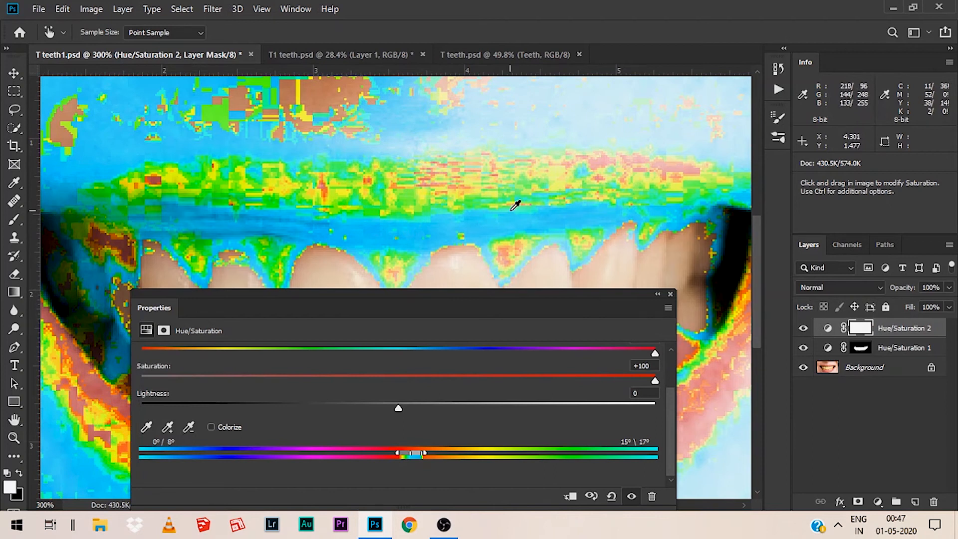
Reset the Reds' Saturation to 0 and set their Hue to -11 in the second Hue/Saturation adjustment.
drag(630, 317, 644, 299)
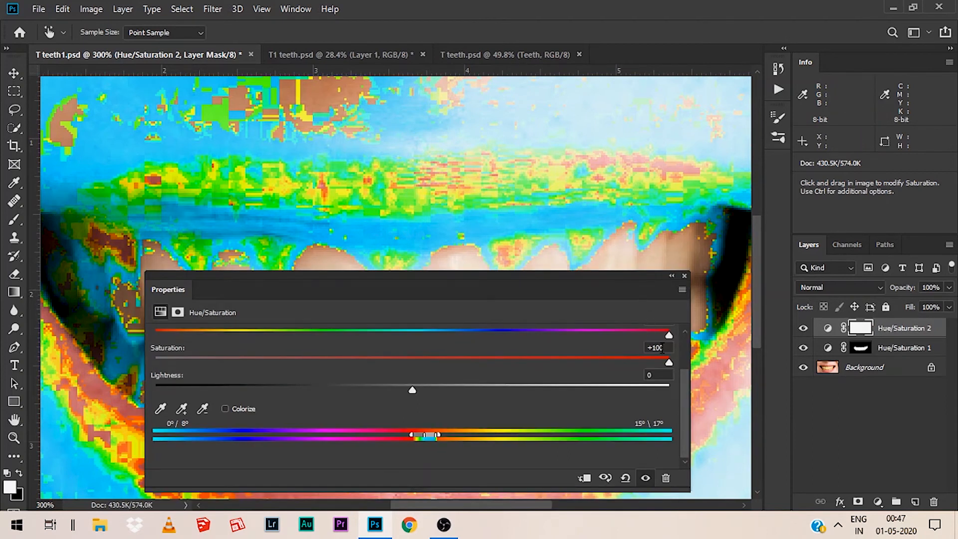
drag(686, 394, 679, 360)
click(655, 374)
text(0)
key(Tab)
text(0)
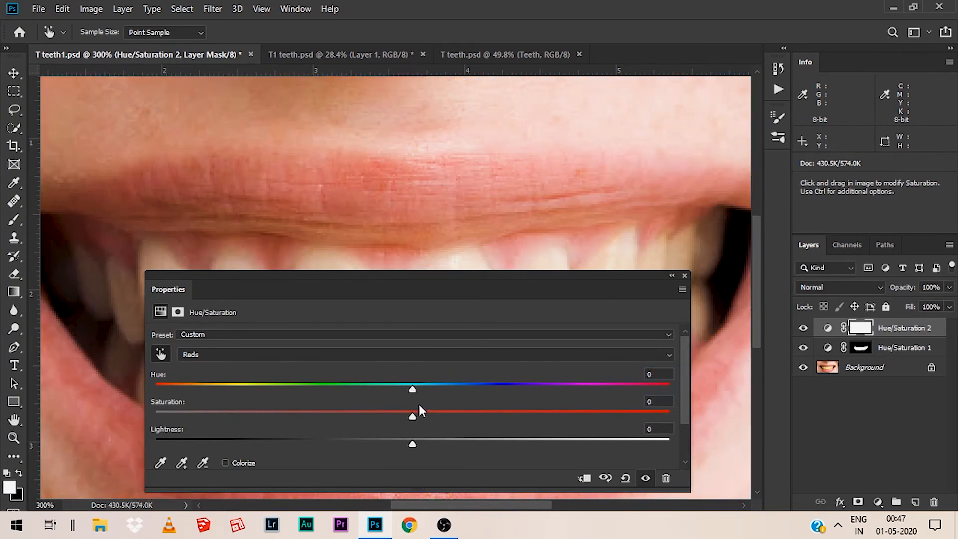
drag(410, 390, 403, 391)
drag(390, 391, 385, 391)
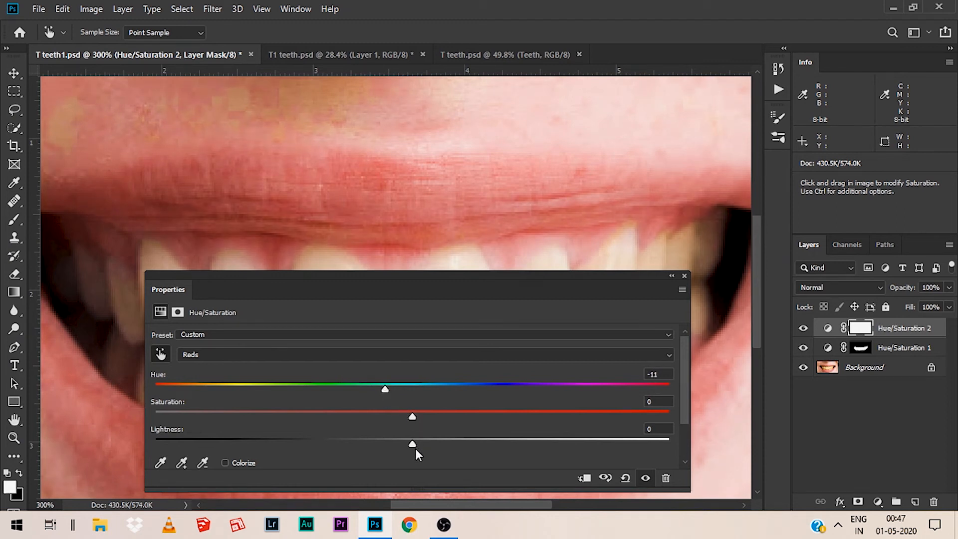
Adjust the Reds' Lightness slightly and compare the whole photo with the second Hue/Saturation layer hidden and shown.
drag(413, 445, 417, 445)
click(683, 276)
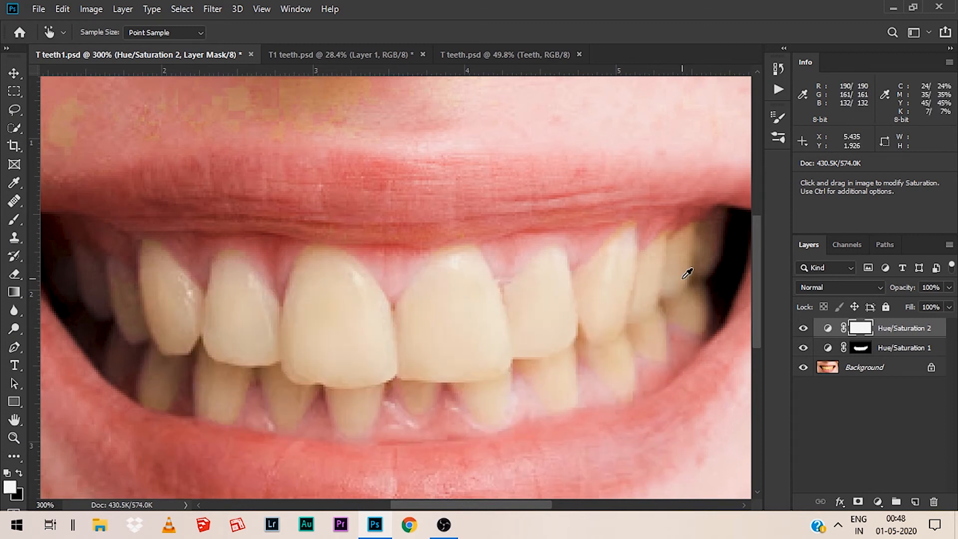
key(ctrl+0)
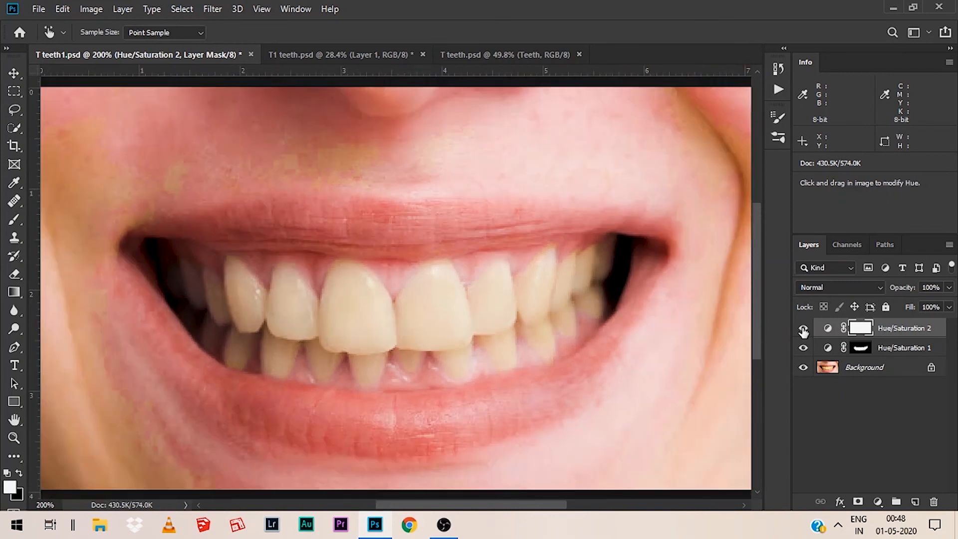
click(803, 329)
key(ctrl+1)
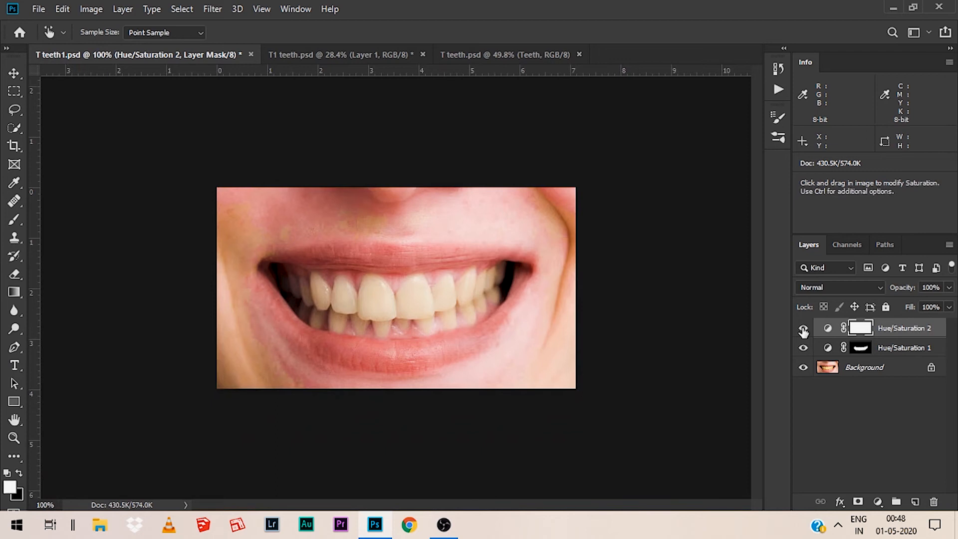
click(802, 329)
click(802, 329)
click(802, 330)
click(803, 329)
Invert the Hue/Saturation 2 mask to black and paint the upper and lower lips white with a soft 30 px brush.
key(ctrl+i)
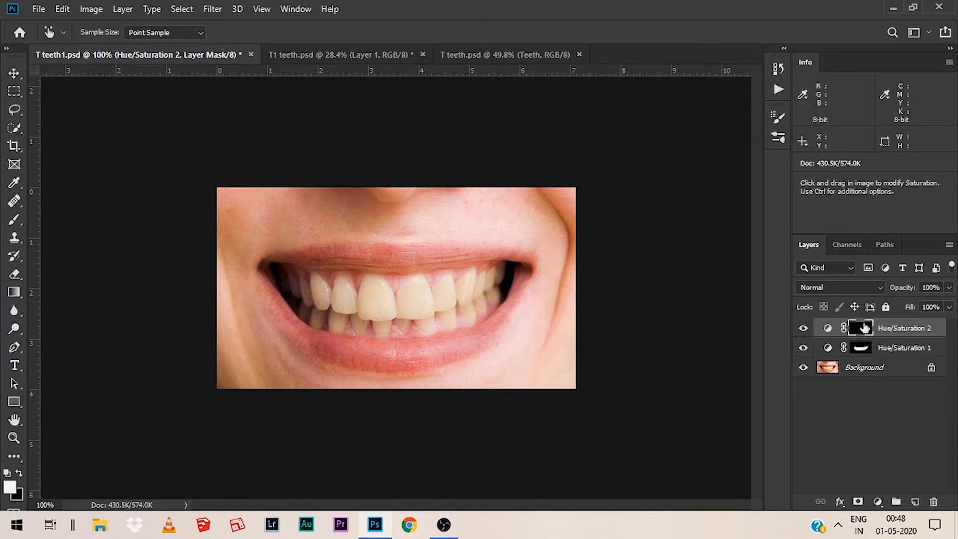
key(b)
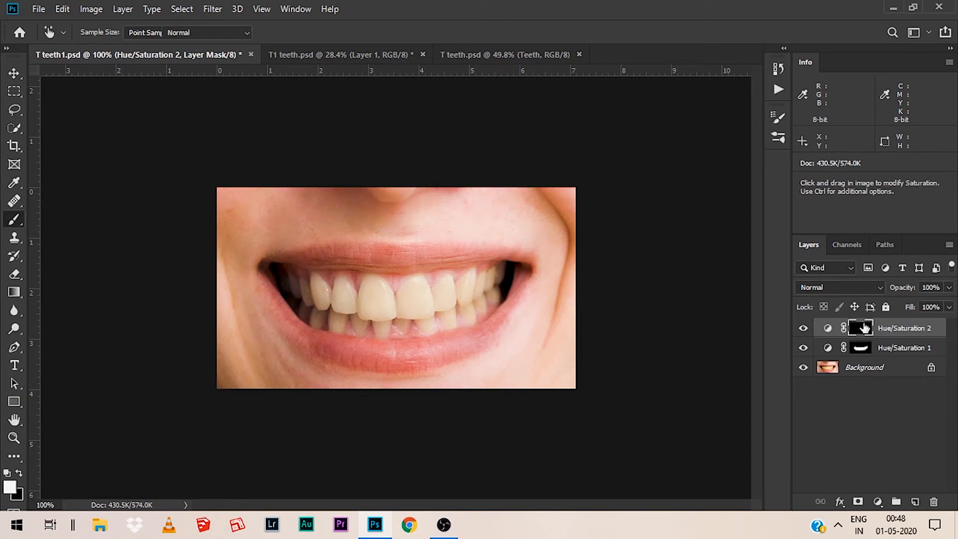
key(bracketright)
key(bracketright)
key(bracketright)
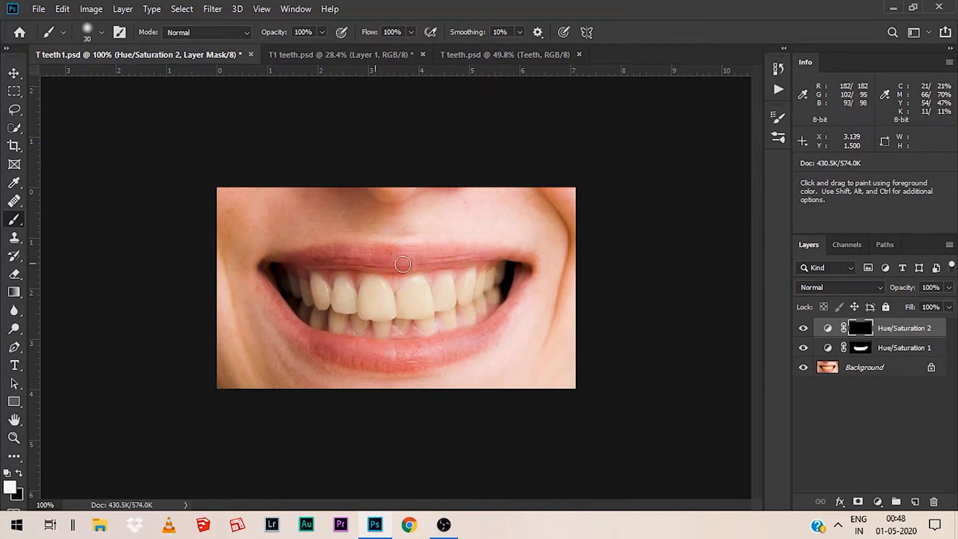
mouse_move(433, 273)
mouse_down()
mouse_move(414, 263)
mouse_move(367, 271)
mouse_up()
mouse_move(400, 328)
mouse_down()
mouse_move(352, 335)
mouse_move(434, 338)
mouse_move(485, 325)
mouse_move(502, 309)
mouse_up()
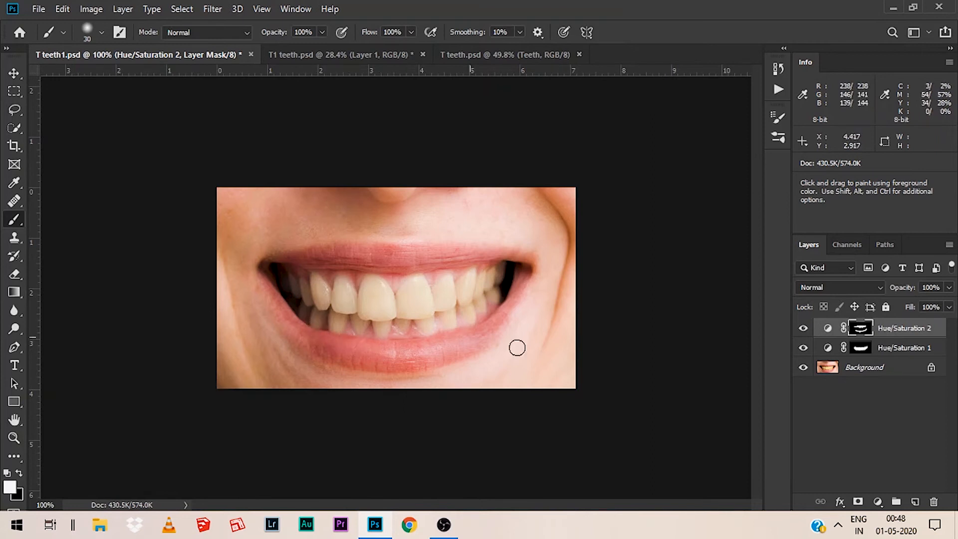
Compare the lip colour with the masked Hue/Saturation 2 layer hidden and shown.
click(803, 328)
click(803, 328)
click(803, 328)
click(802, 329)
click(803, 329)
click(802, 329)
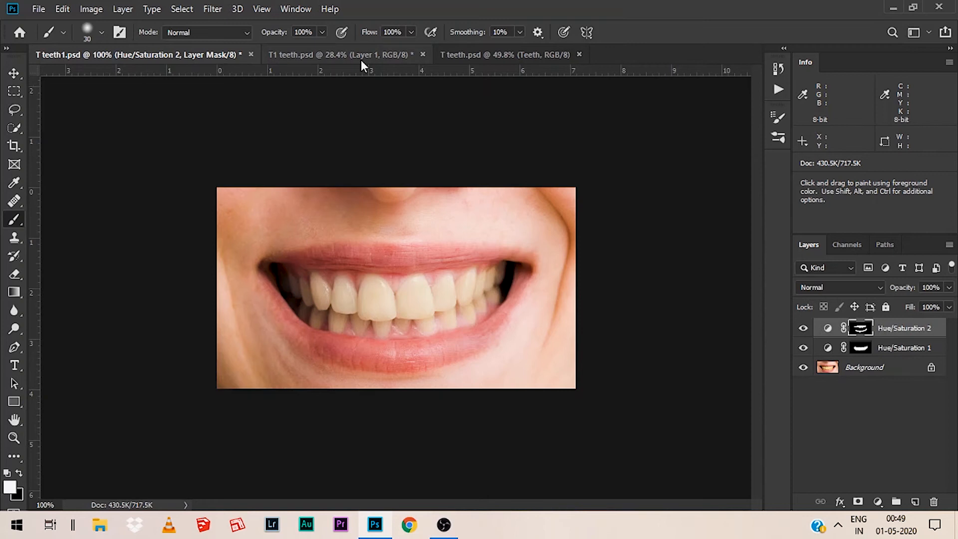
In T1 teeth.psd, compare the damaged front tooth with Layer 1 shown and hidden, and delete Layer 1.
click(346, 54)
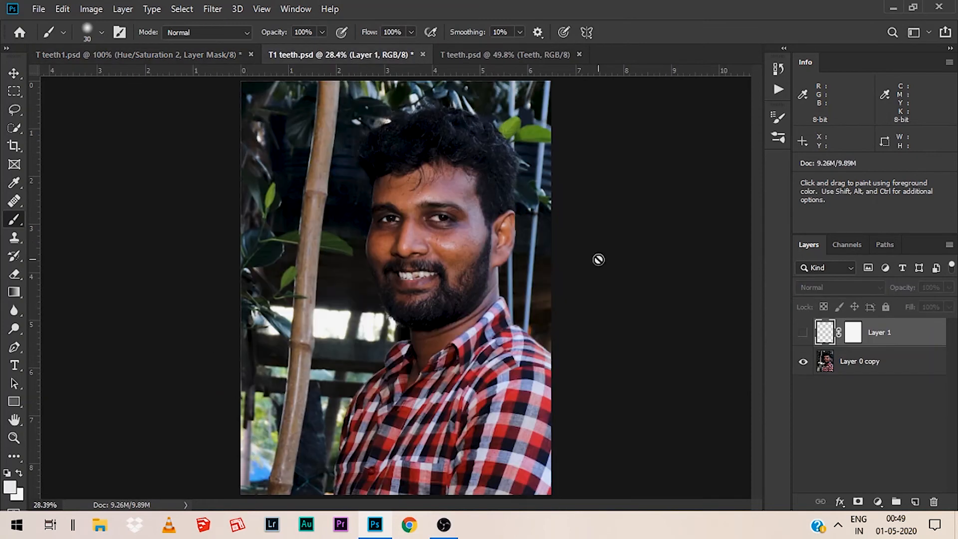
key(ctrl+plus)
key(ctrl+plus)
key(ctrl+plus)
key(ctrl+plus)
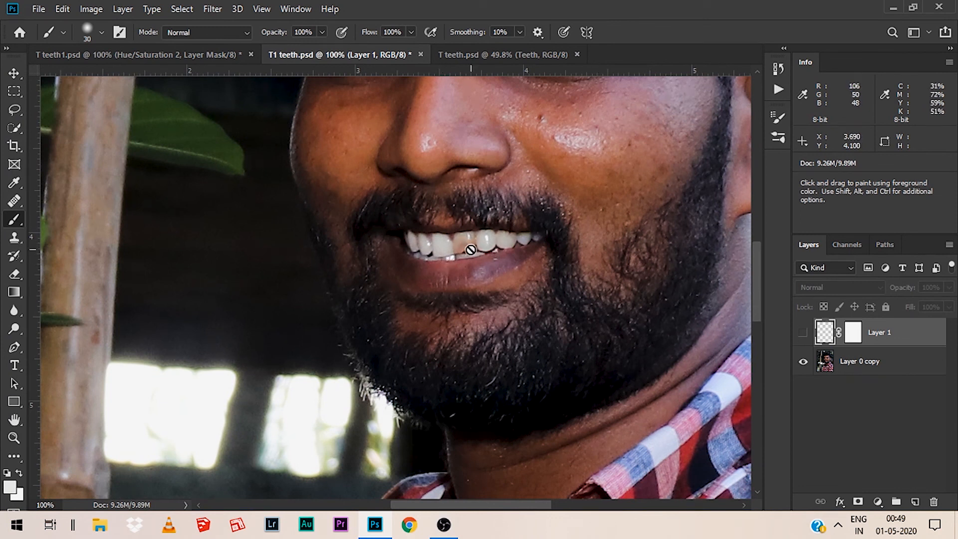
key(ctrl+plus)
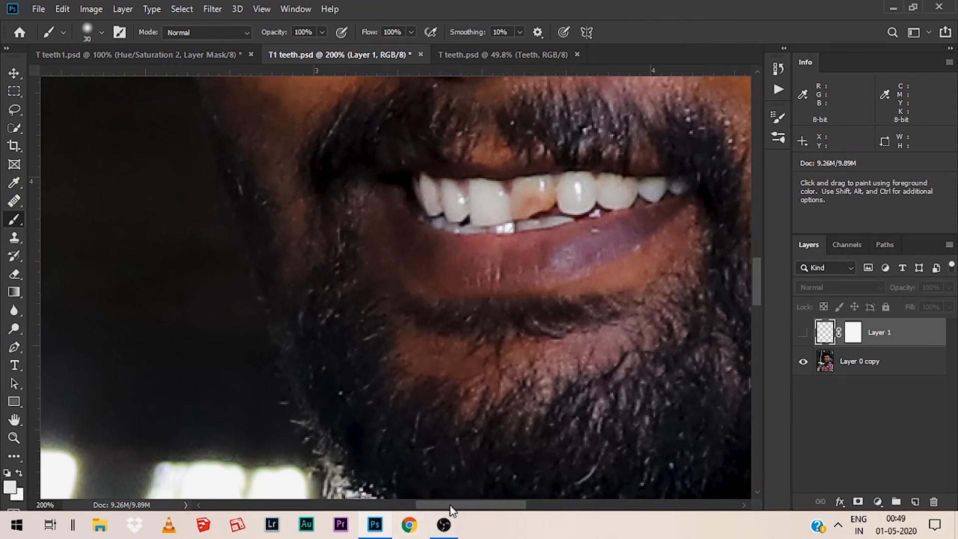
drag(451, 508, 466, 507)
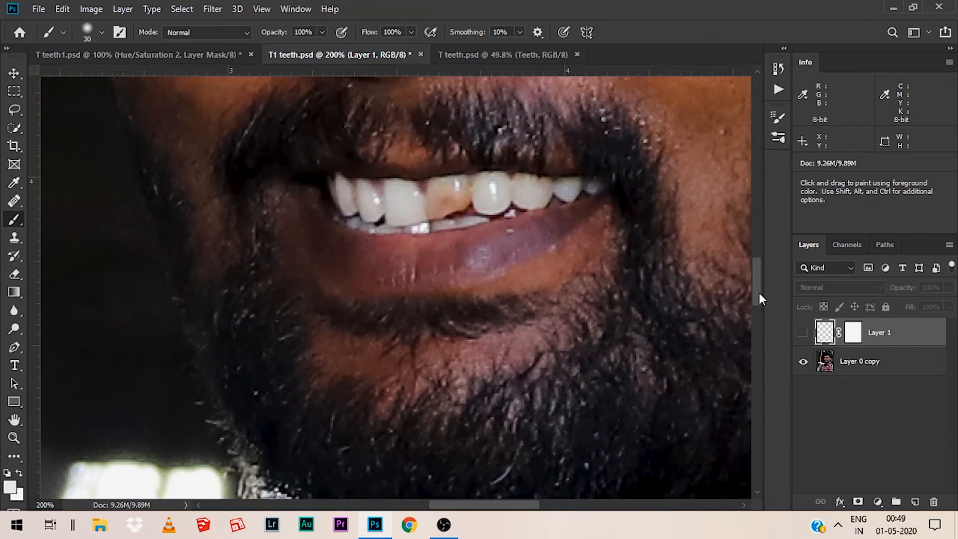
scroll(759, 297, up, 3)
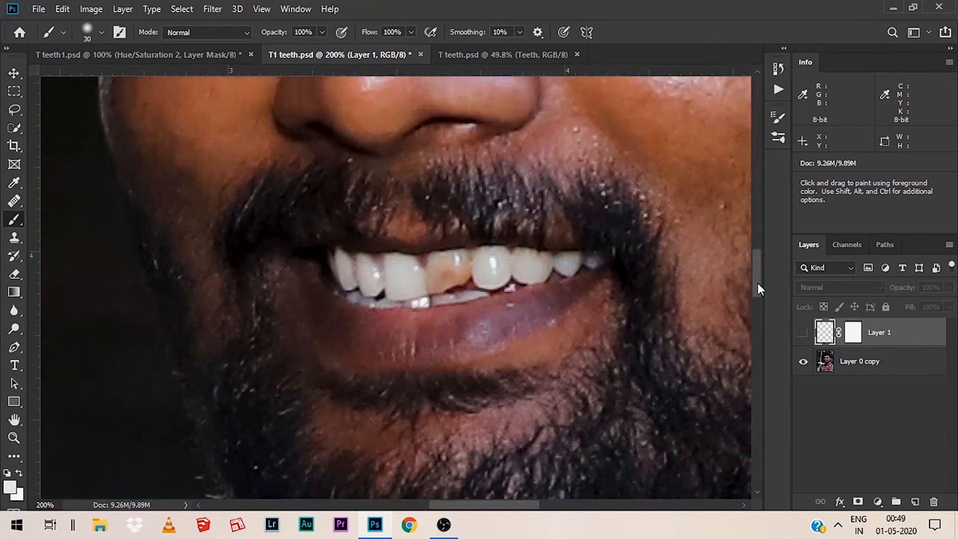
click(803, 335)
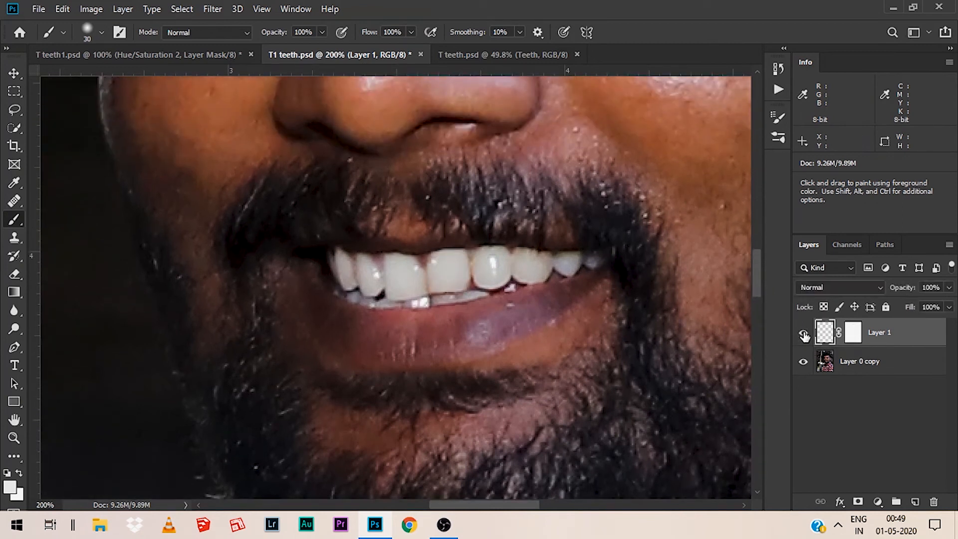
click(803, 335)
click(804, 335)
drag(907, 334, 934, 496)
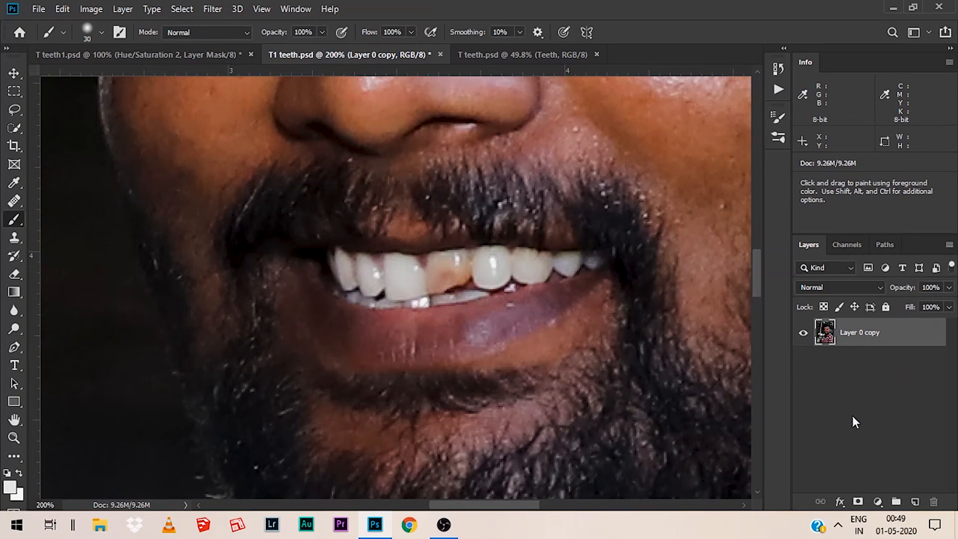
Outline the healthy front tooth beside the damaged one with the Pen tool and convert the path to a selection.
key(w)
key(p)
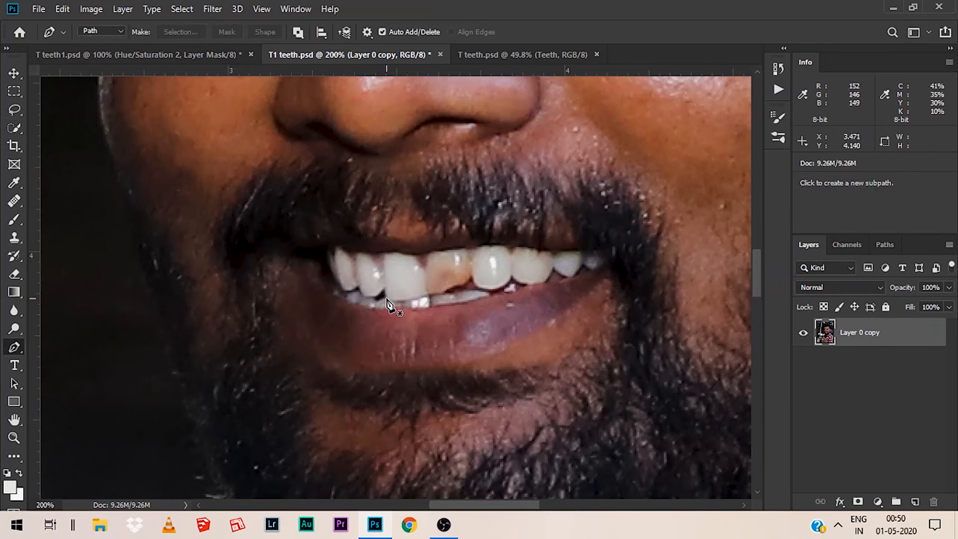
key(ctrl+plus)
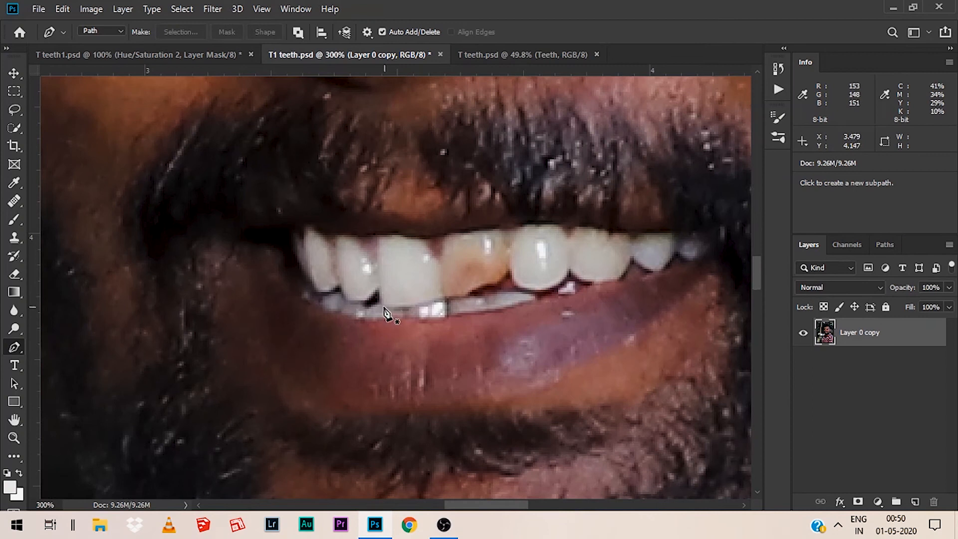
click(381, 304)
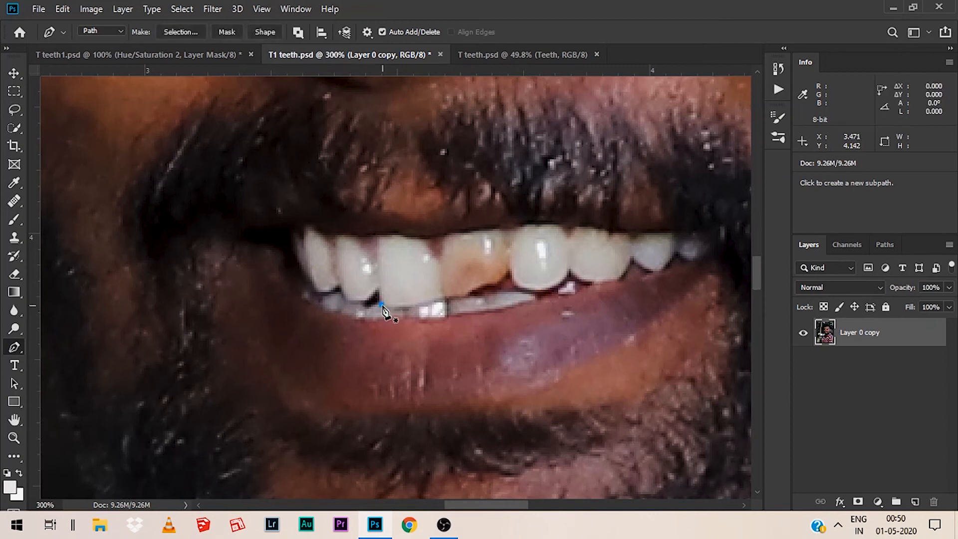
click(380, 238)
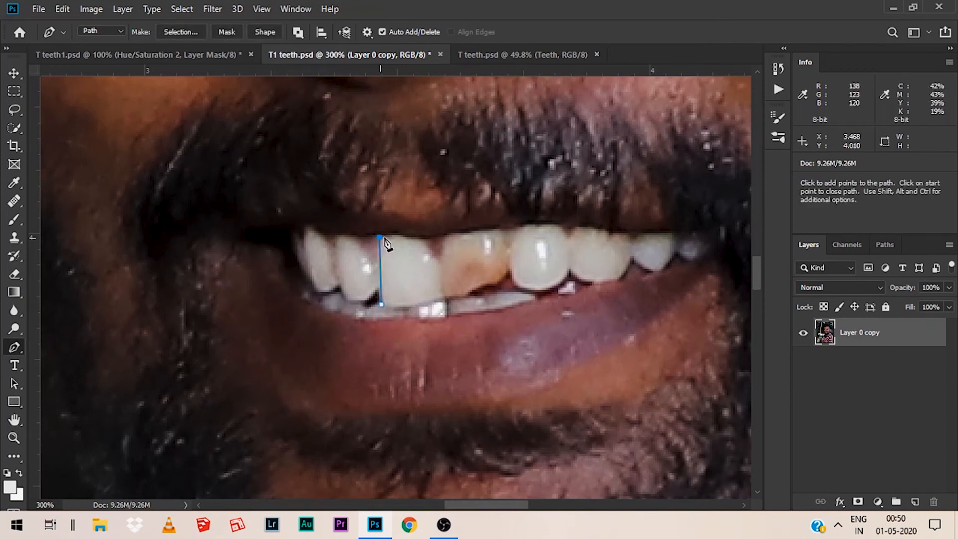
click(419, 241)
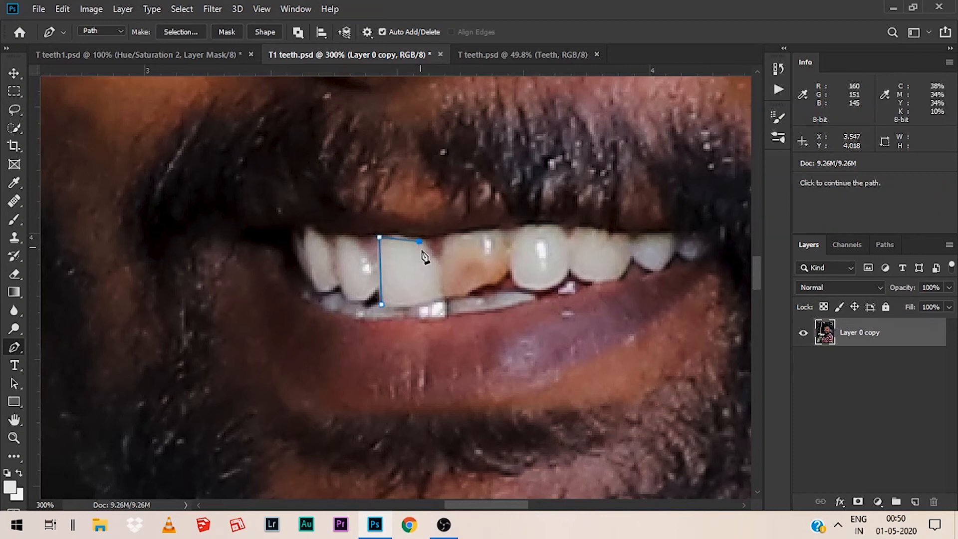
click(434, 258)
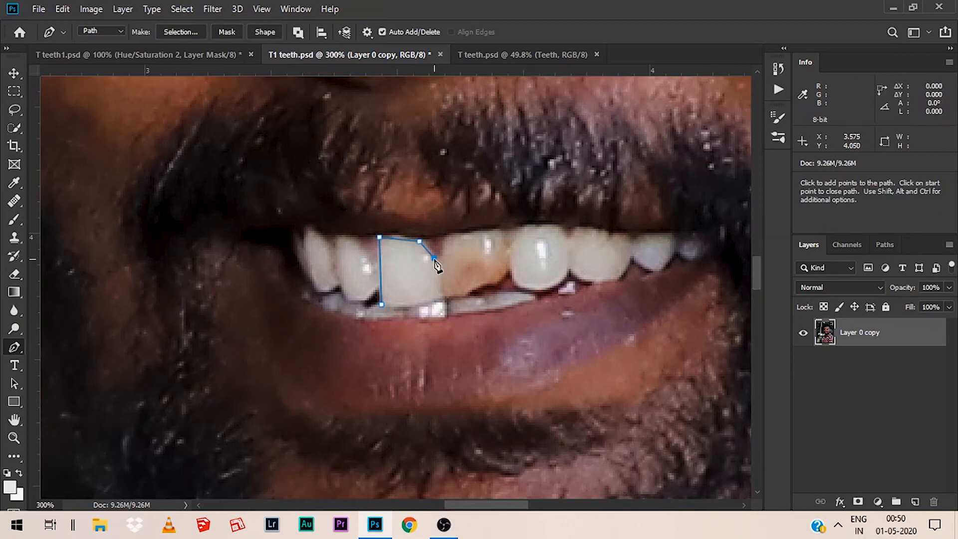
click(443, 294)
drag(381, 304, 374, 306)
ctrl+click(375, 306)
key(ctrl+Return)
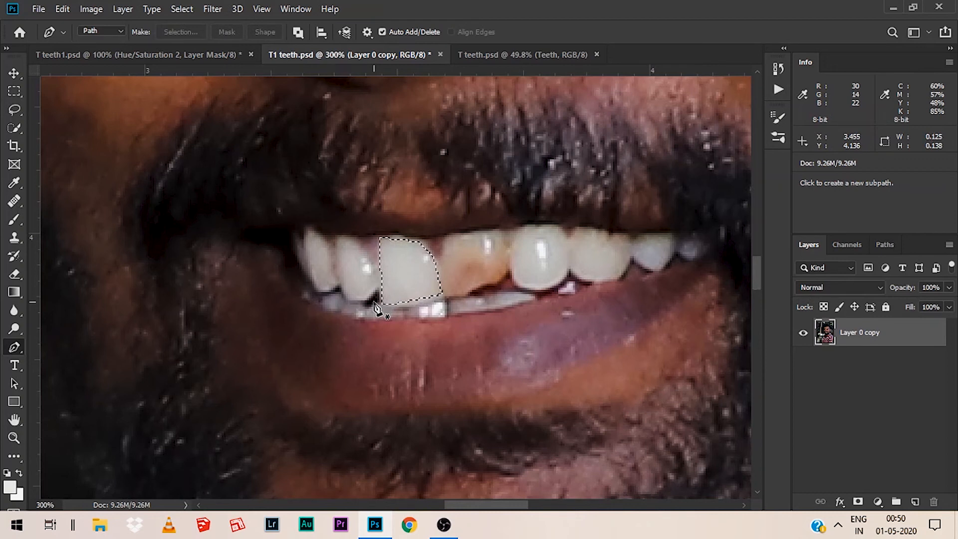
Copy the selected tooth to a new layer and move it over the damaged tooth.
key(ctrl+j)
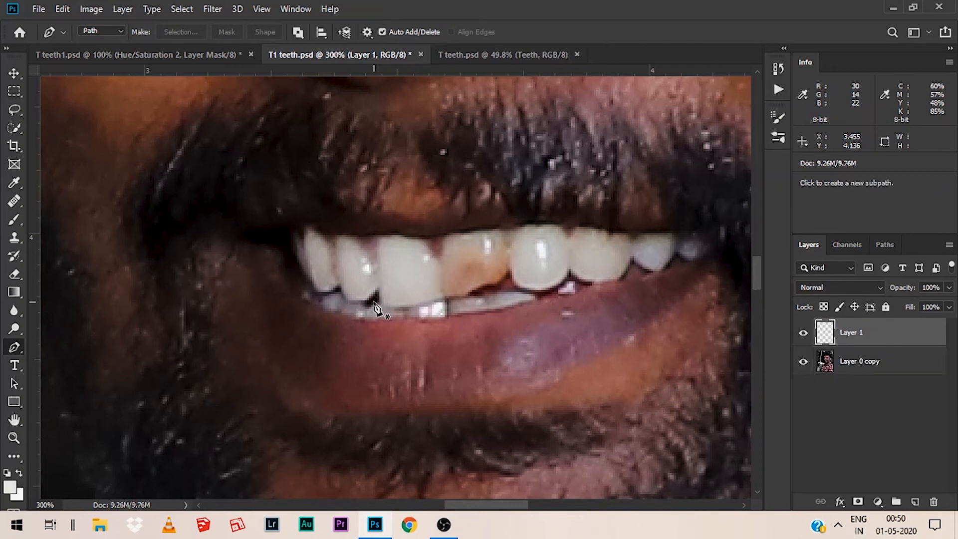
key(v)
drag(397, 289, 464, 288)
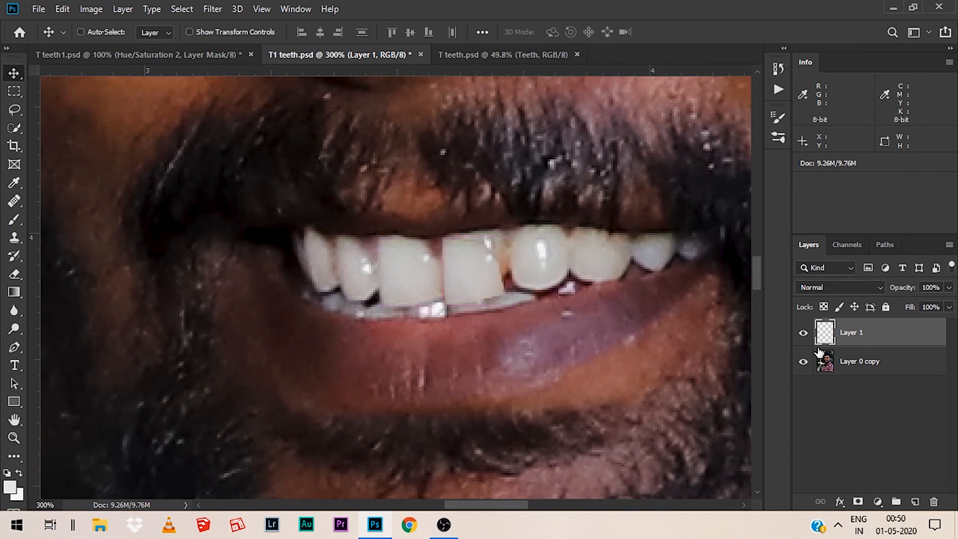
Flip the copied tooth horizontally, rotate it upside down to a -19.38° angle, and fit it over the damaged tooth.
key(ctrl+t)
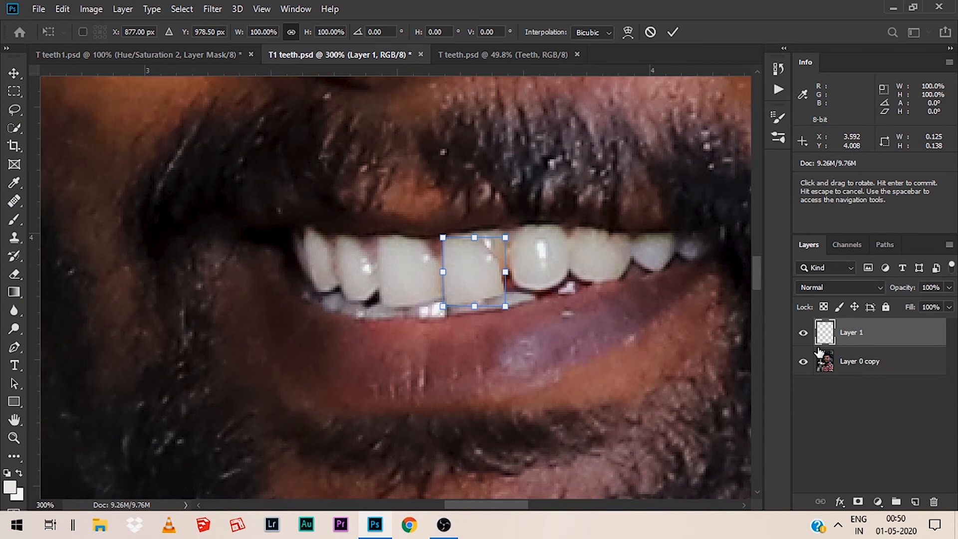
right_click(486, 282)
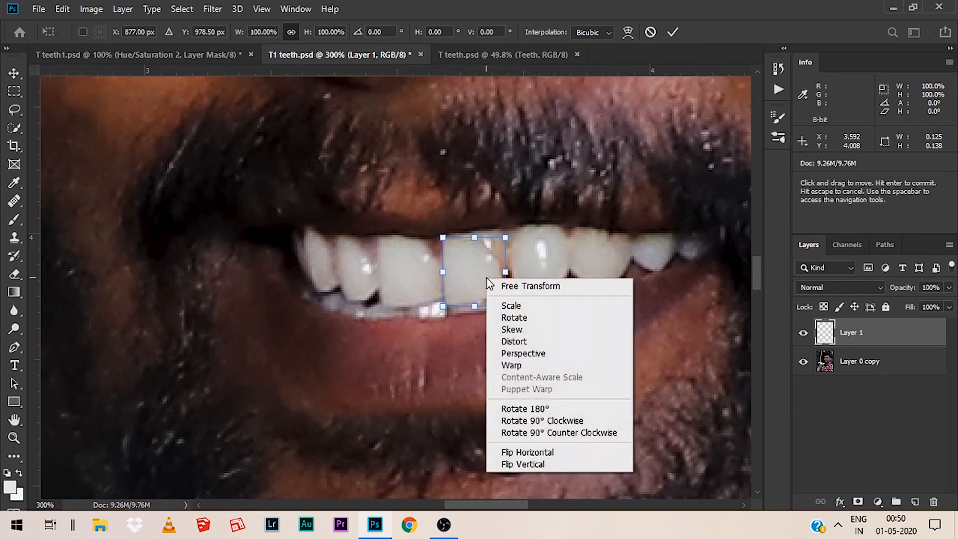
click(529, 452)
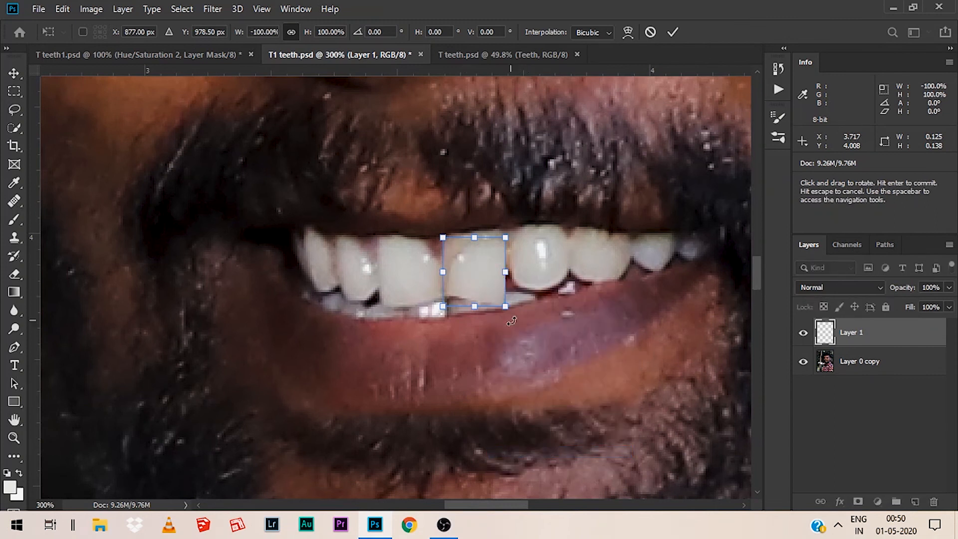
drag(515, 324, 486, 287)
drag(493, 285, 491, 284)
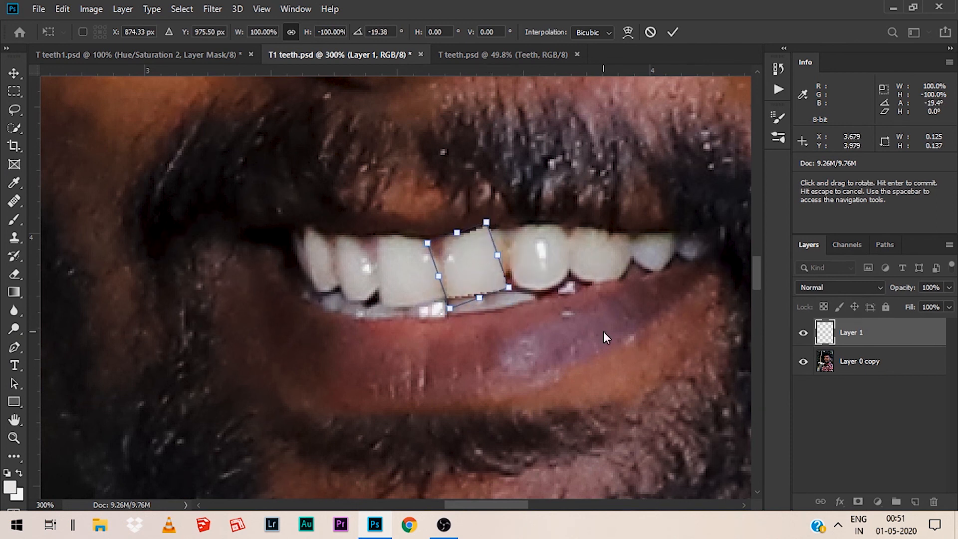
key(Return)
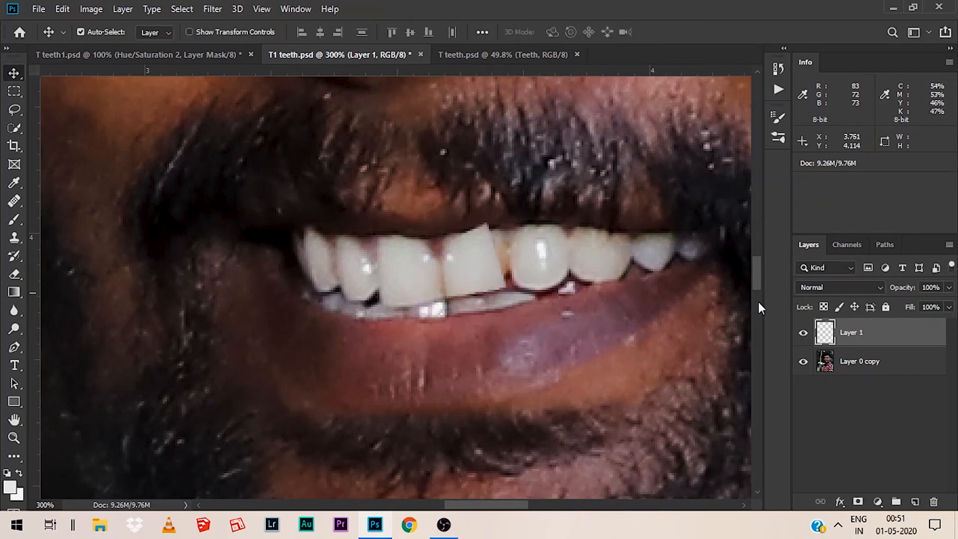
Set the copied tooth layer's opacity to 51%.
click(949, 287)
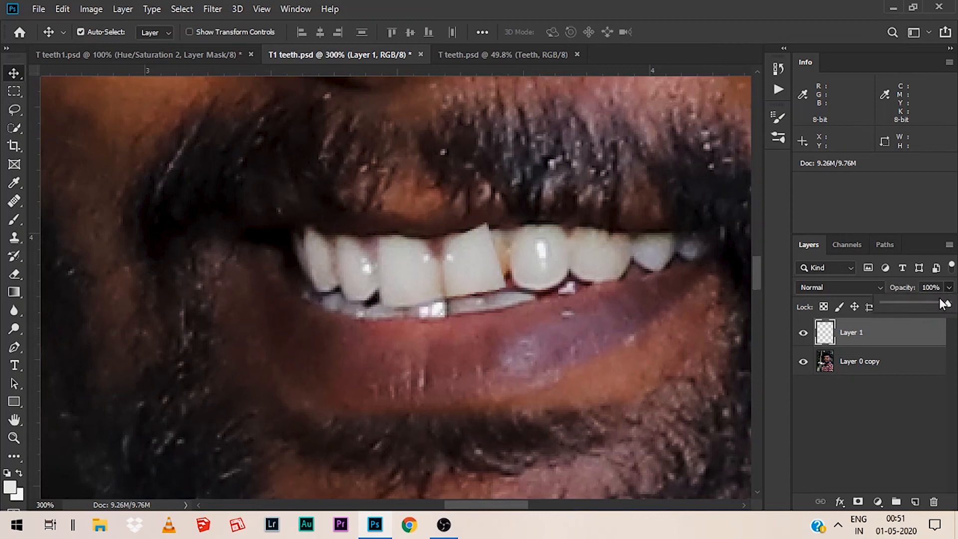
drag(919, 304, 915, 304)
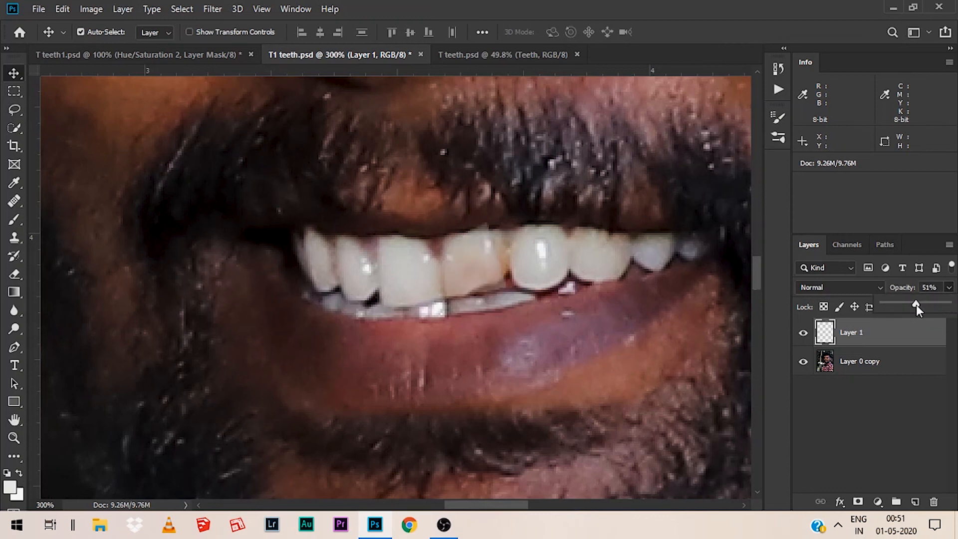
click(666, 313)
Scale the copied tooth to about 109% width and 108% height so it covers the damaged tooth.
key(ctrl+t)
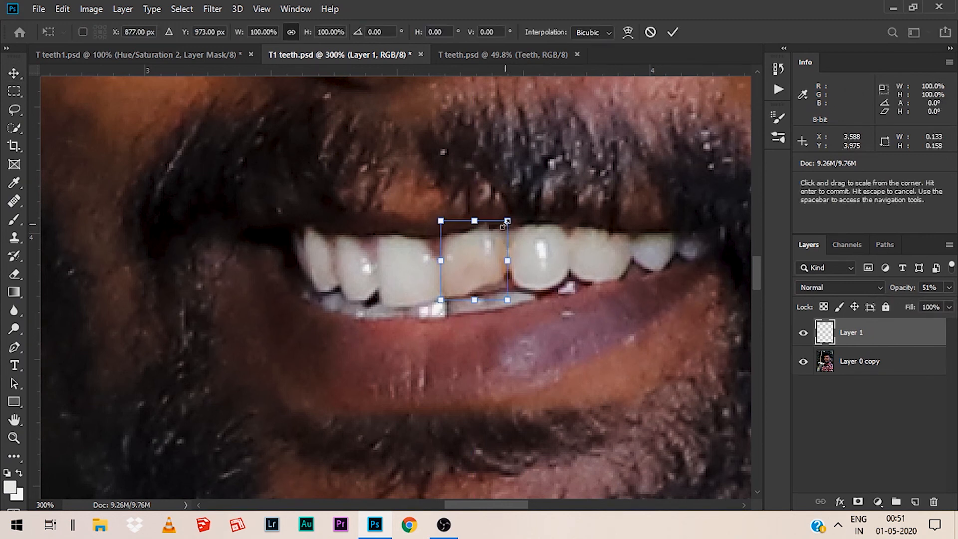
drag(509, 263, 515, 263)
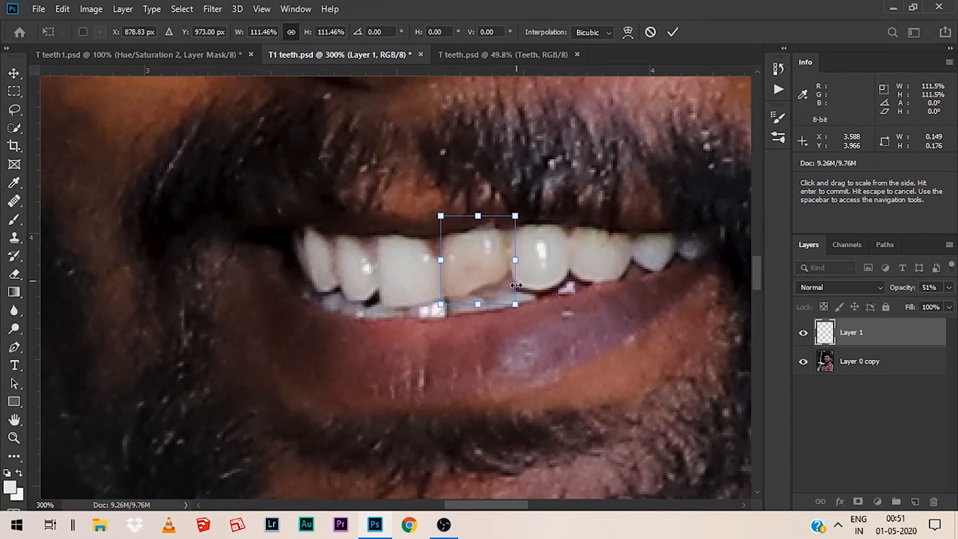
drag(514, 305, 513, 300)
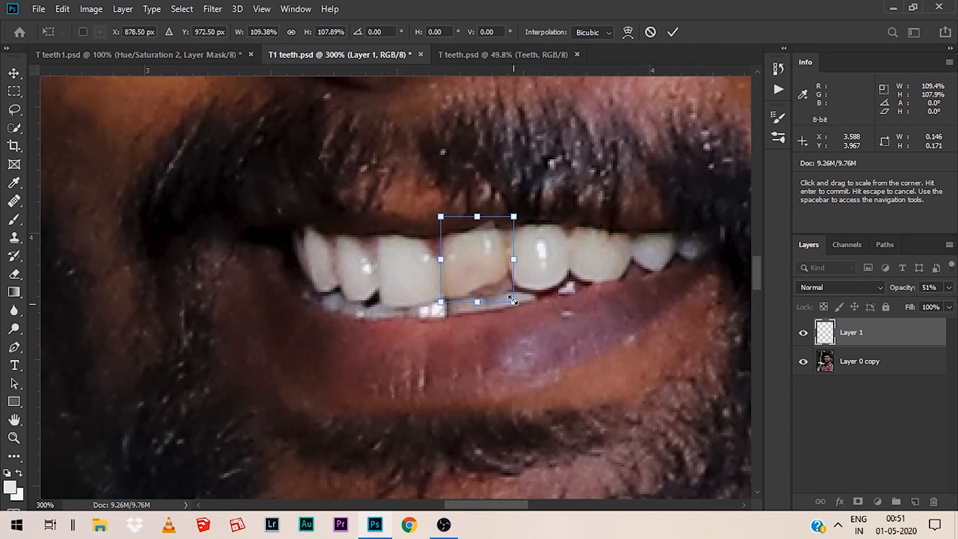
drag(517, 213, 517, 214)
key(Return)
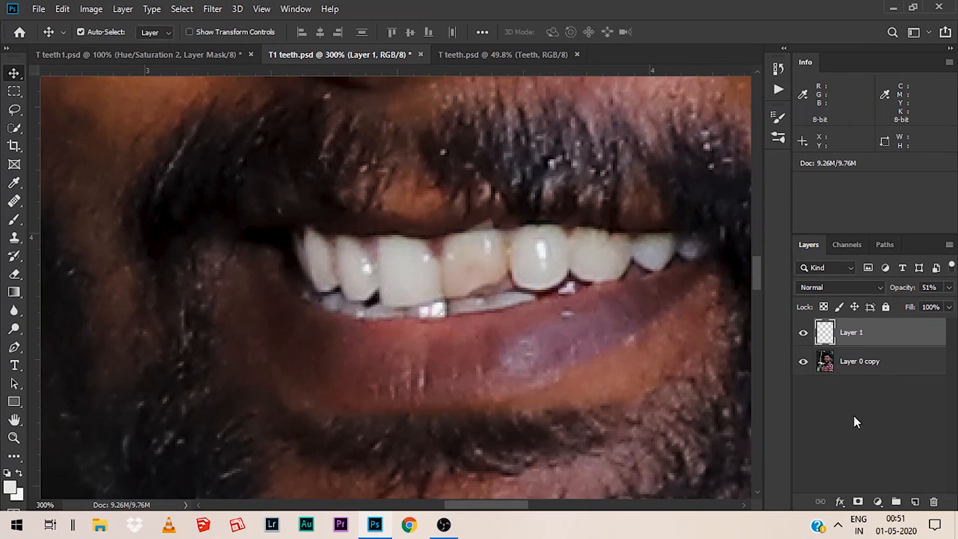
Add a layer mask to the copied tooth layer and paint black over the excess along the tooth's upper edge.
click(858, 500)
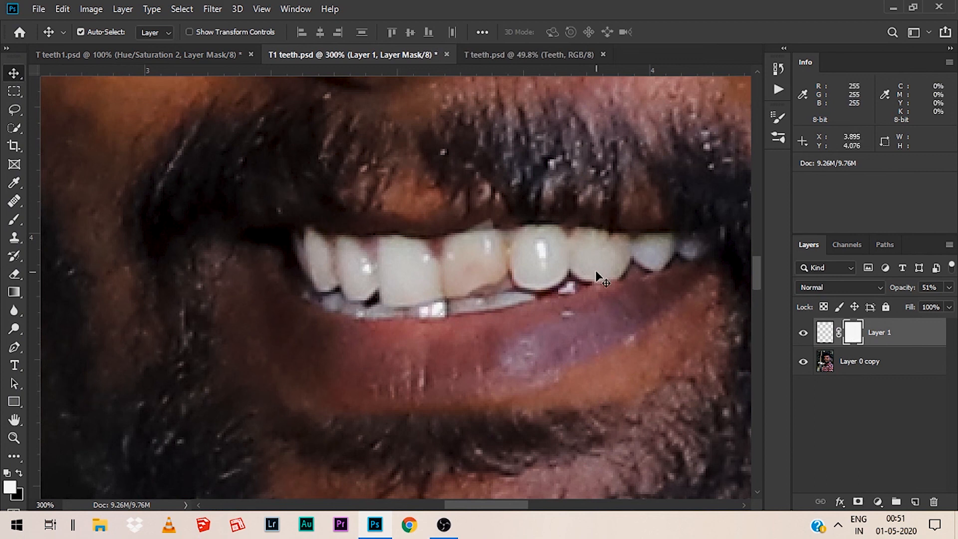
key(b)
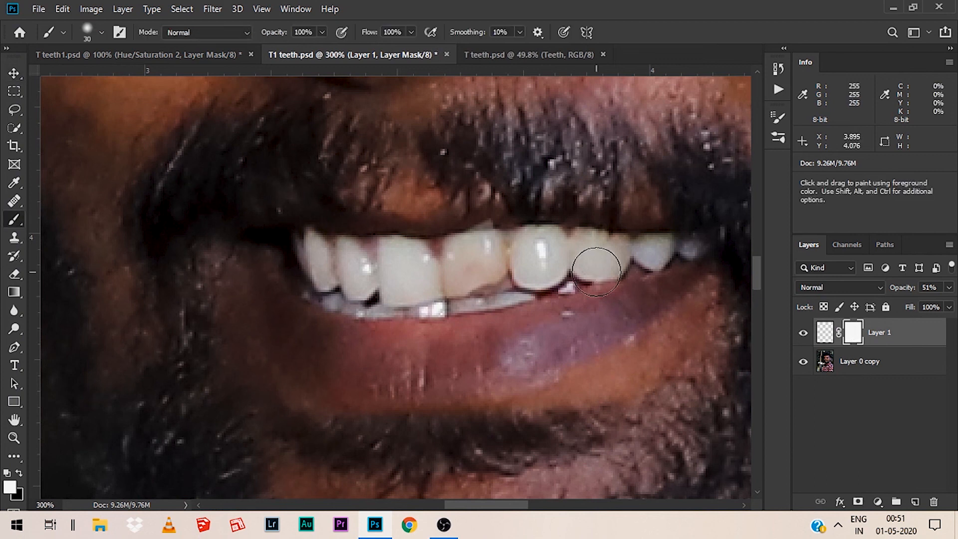
key(x)
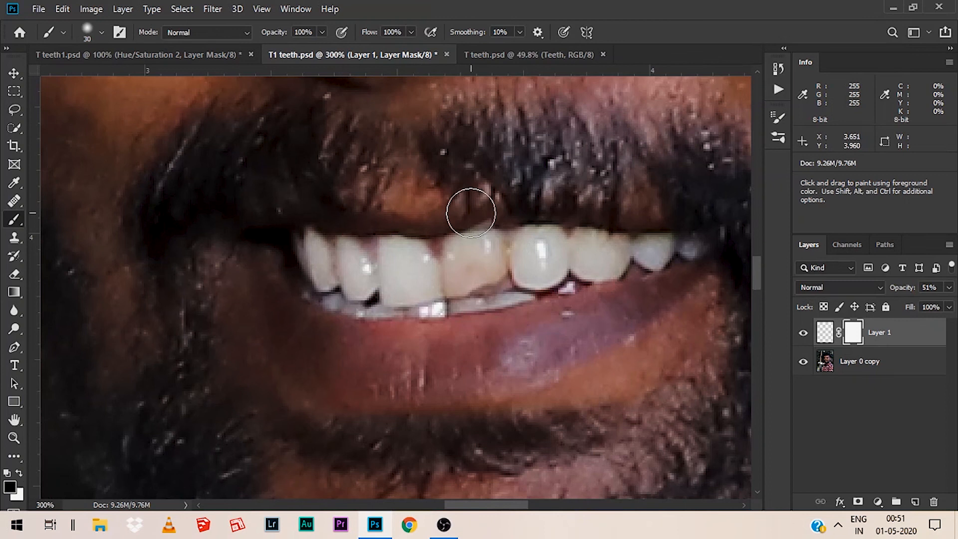
mouse_move(496, 210)
mouse_down()
mouse_move(522, 213)
mouse_move(534, 252)
mouse_move(509, 235)
mouse_move(530, 237)
mouse_up()
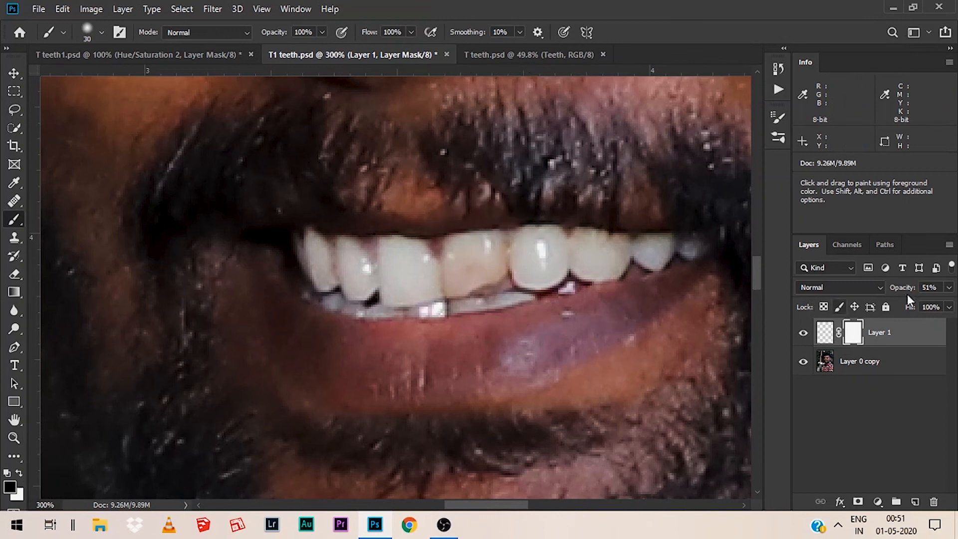
Set the copied tooth layer's opacity to 100%.
click(948, 288)
drag(918, 305, 956, 307)
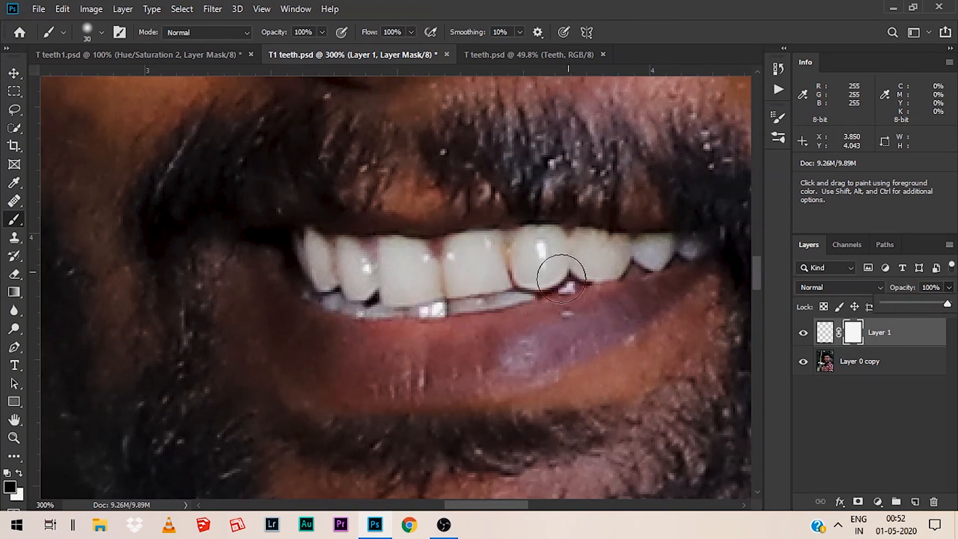
click(536, 302)
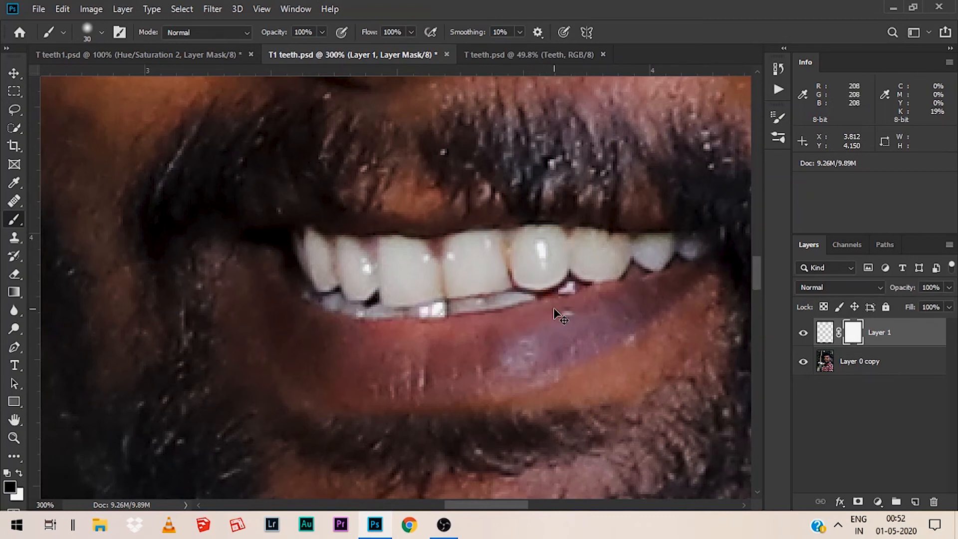
Reduce the mask brush size to 9 pixels.
key(bracketleft)
key(bracketleft)
key(bracketleft)
key(bracketleft)
key(bracketleft)
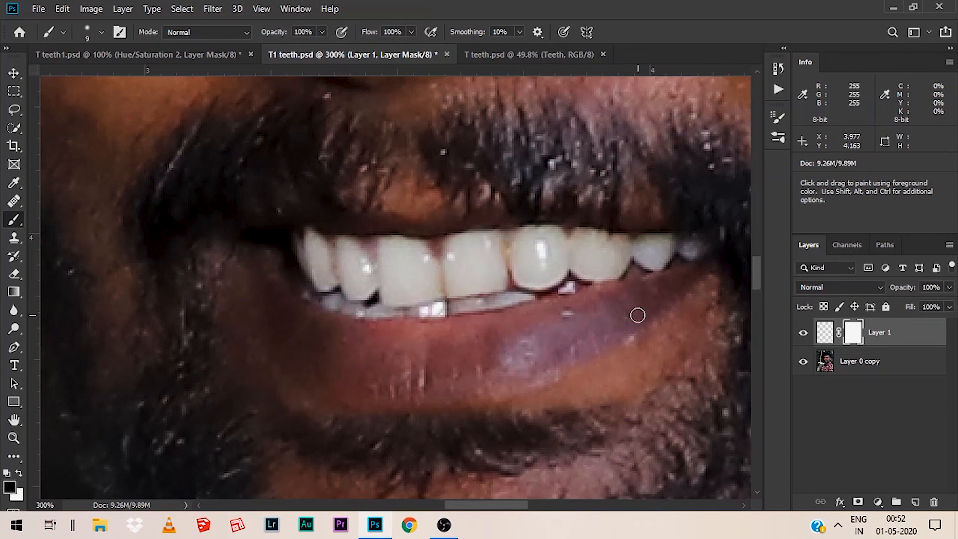
Compare the portrait with and without the copied tooth layer, and examine the repaired tooth both up close and in the whole face.
key(ctrl+minus)
key(ctrl+minus)
key(ctrl+minus)
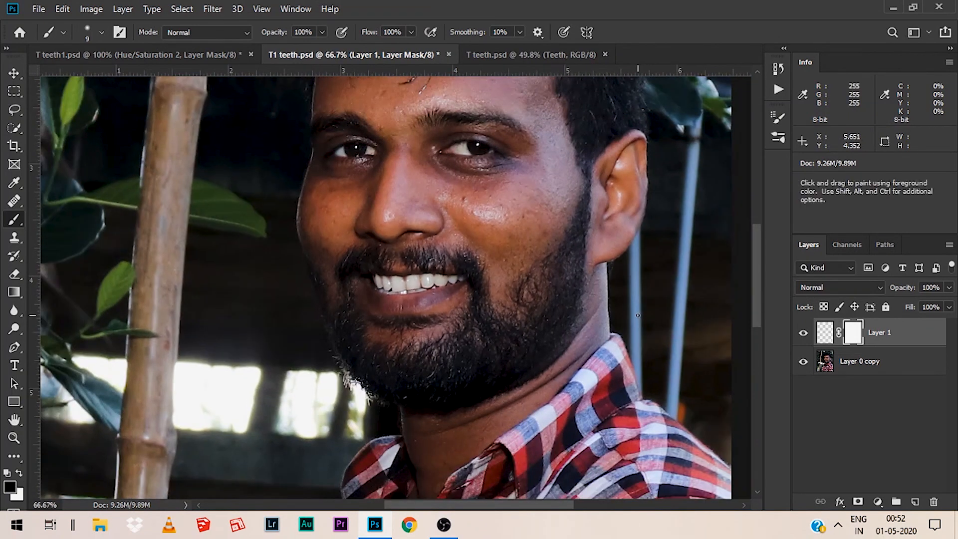
key(ctrl+plus)
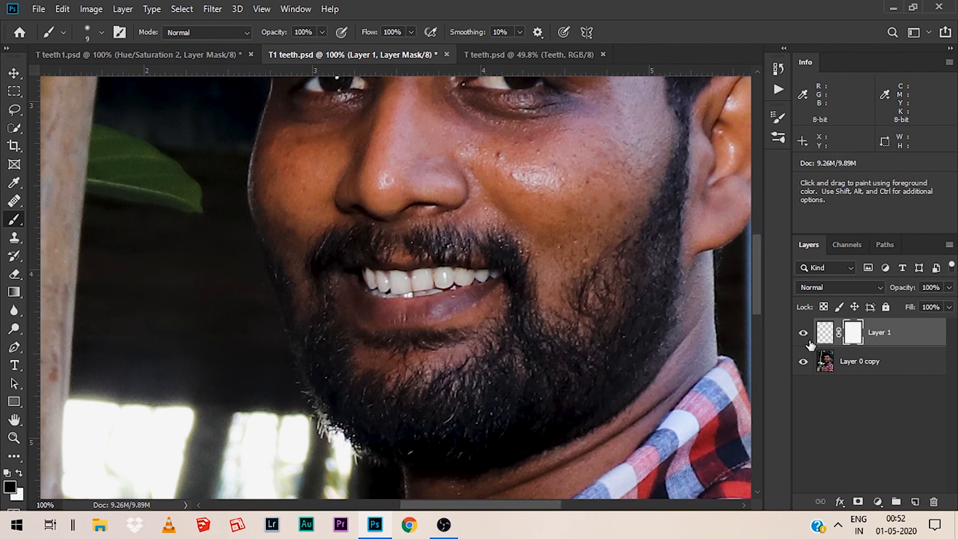
click(803, 334)
click(802, 334)
click(802, 335)
click(802, 335)
key(ctrl+plus)
key(ctrl+plus)
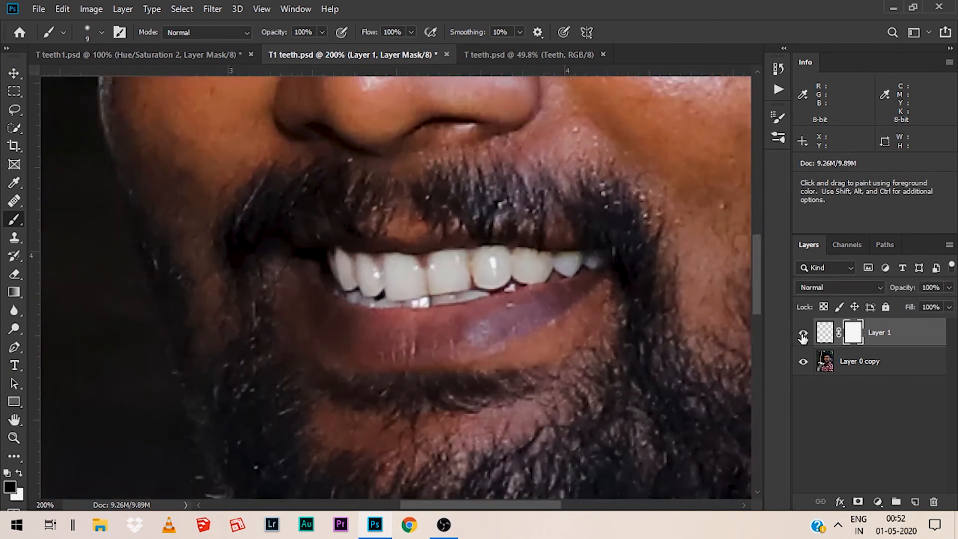
key(ctrl+plus)
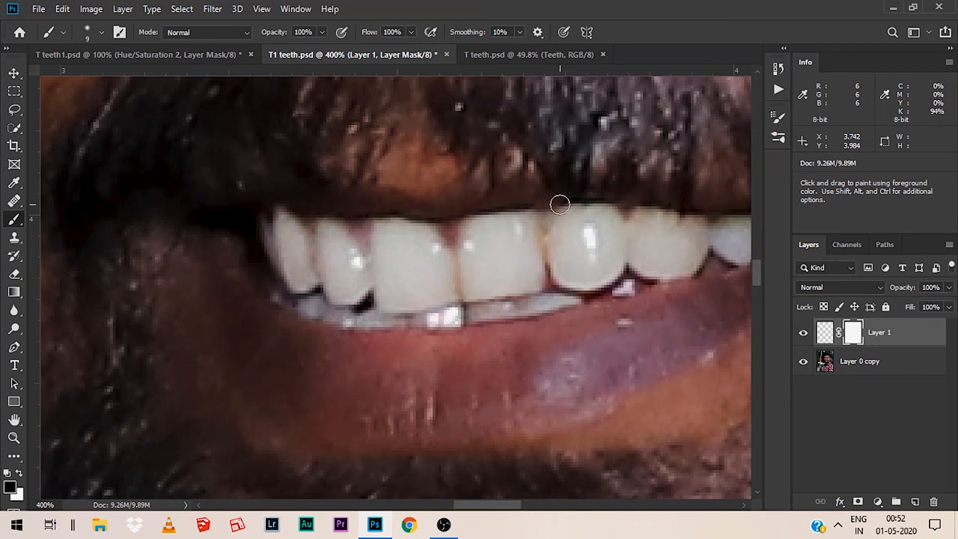
key(ctrl+0)
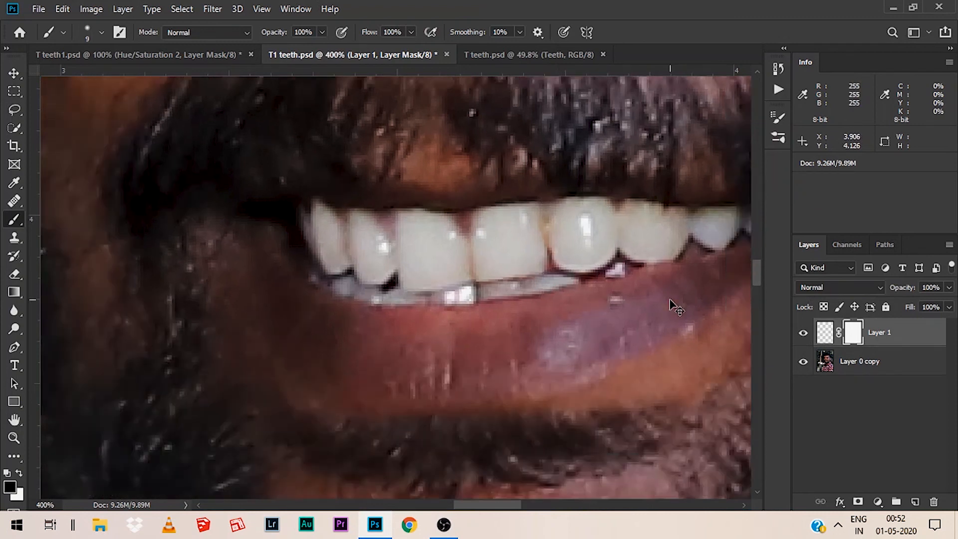
key(ctrl+plus)
key(ctrl+plus)
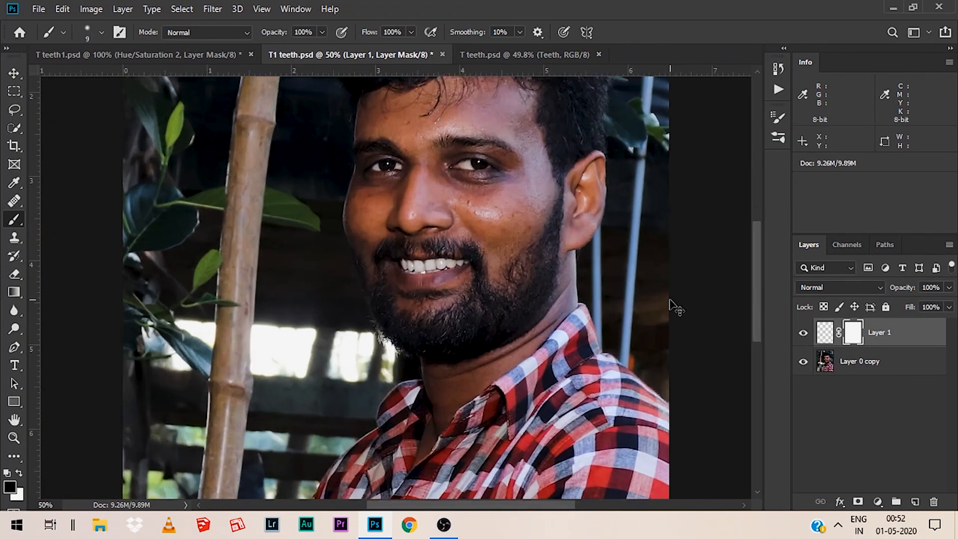
click(803, 333)
click(803, 333)
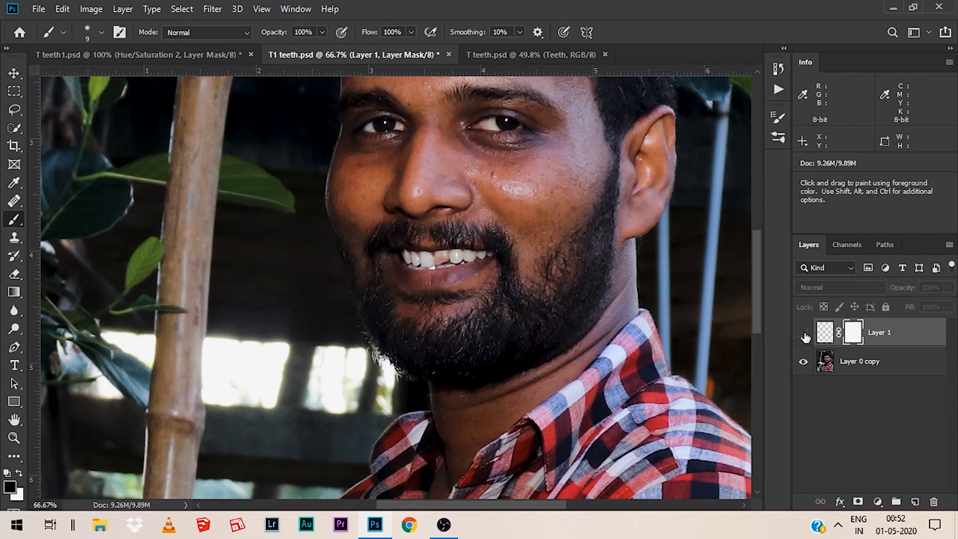
click(804, 333)
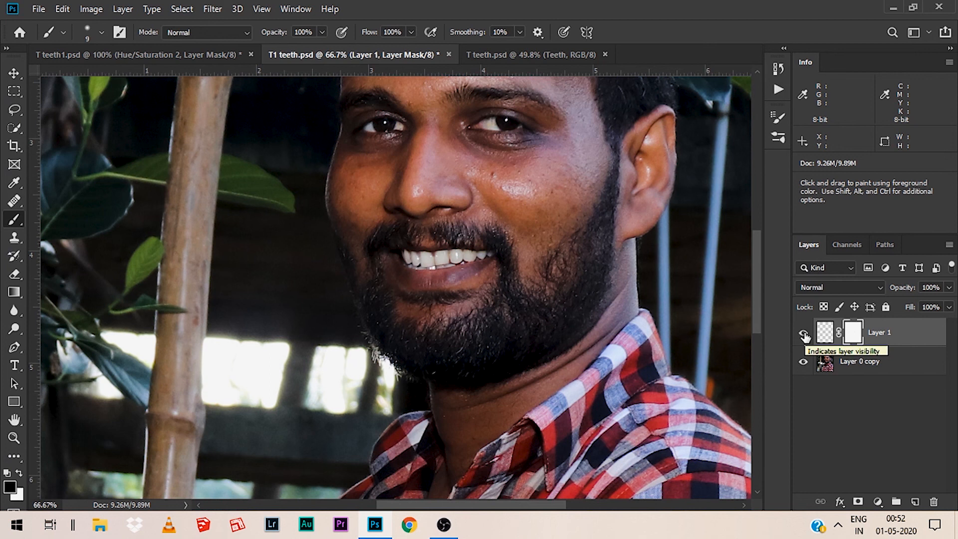